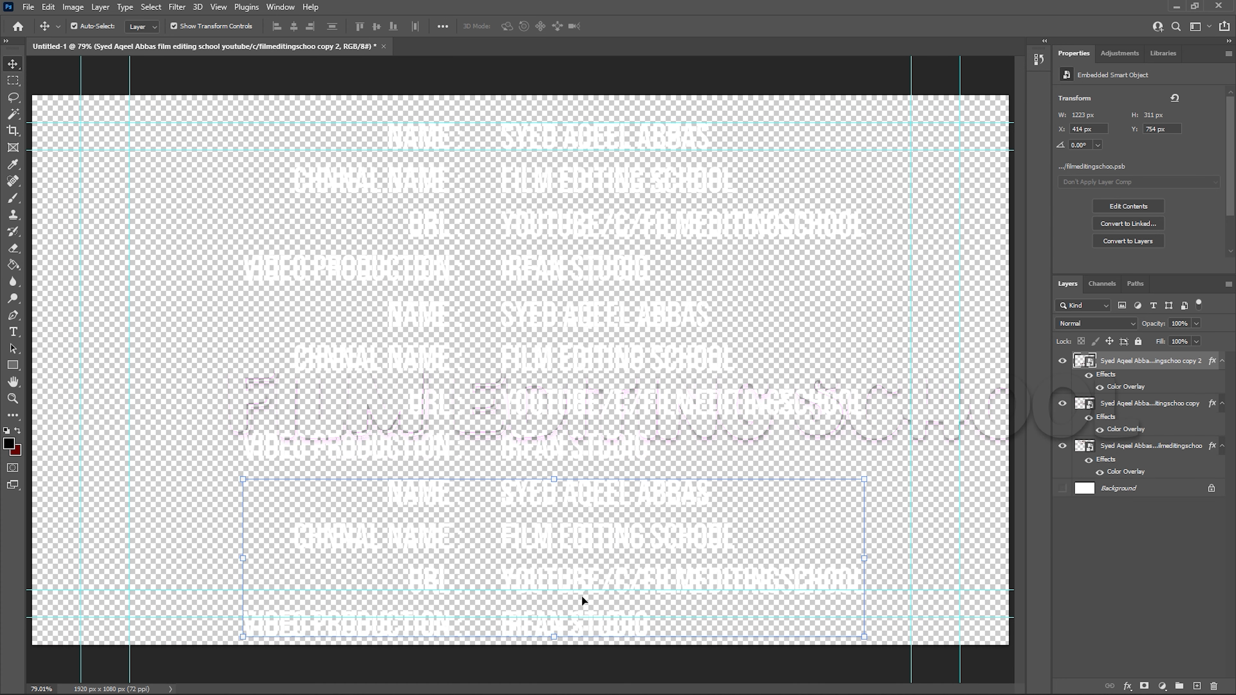
- Delete the lowest of the three credits text blocks (copy 2)
{"action": "left_click_drag", "start_coordinate": [339, 639], "coordinate": [345, 549]}
{"action": "left_click", "coordinate": [608, 317], "text": "shift"}
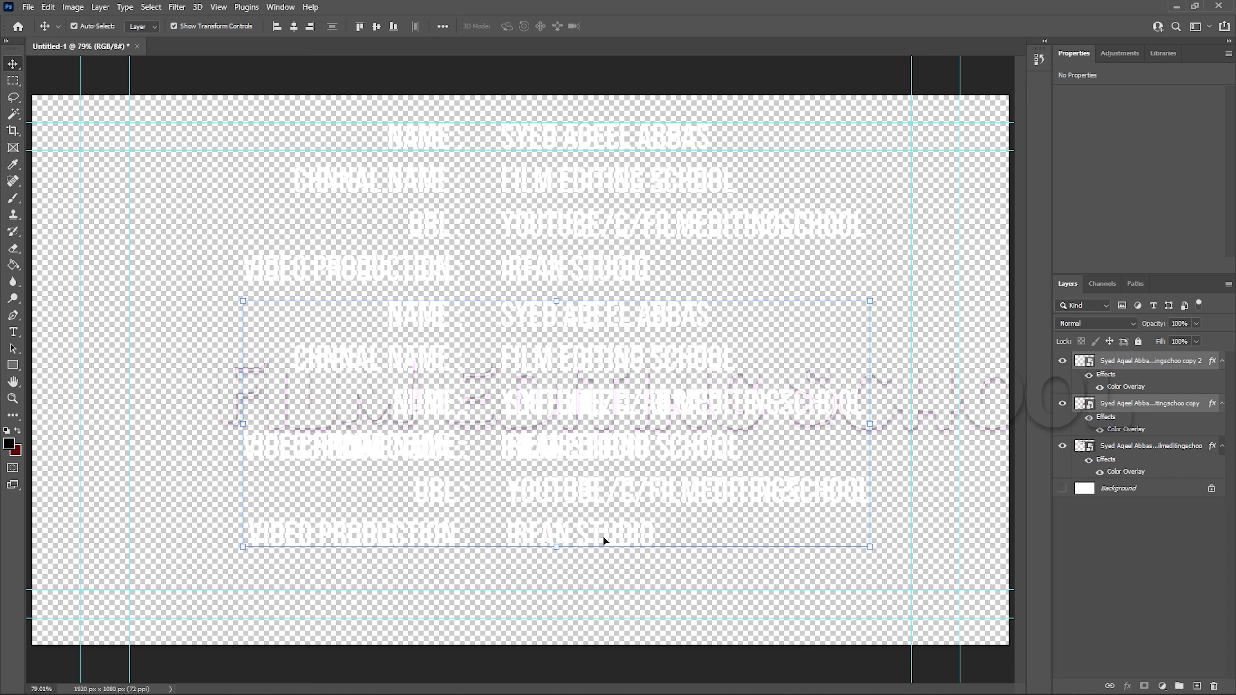
{"action": "left_click", "coordinate": [883, 651]}
{"action": "left_click", "coordinate": [1093, 365]}
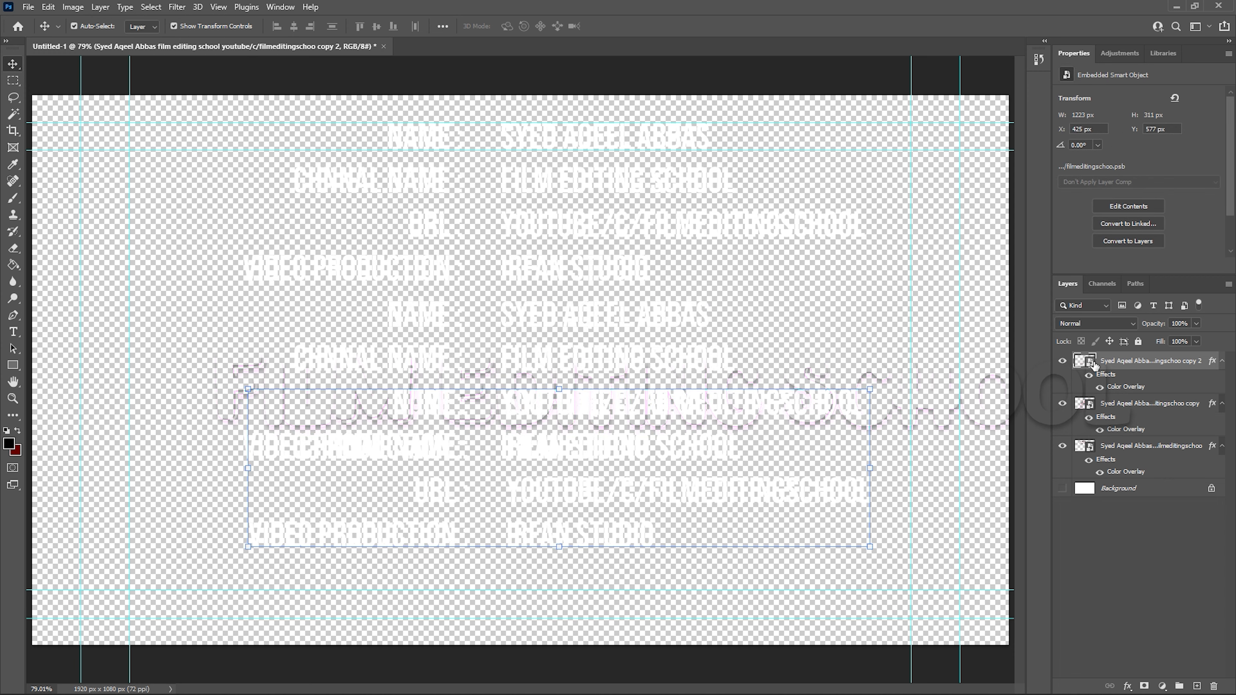
{"action": "key", "text": "Delete"}
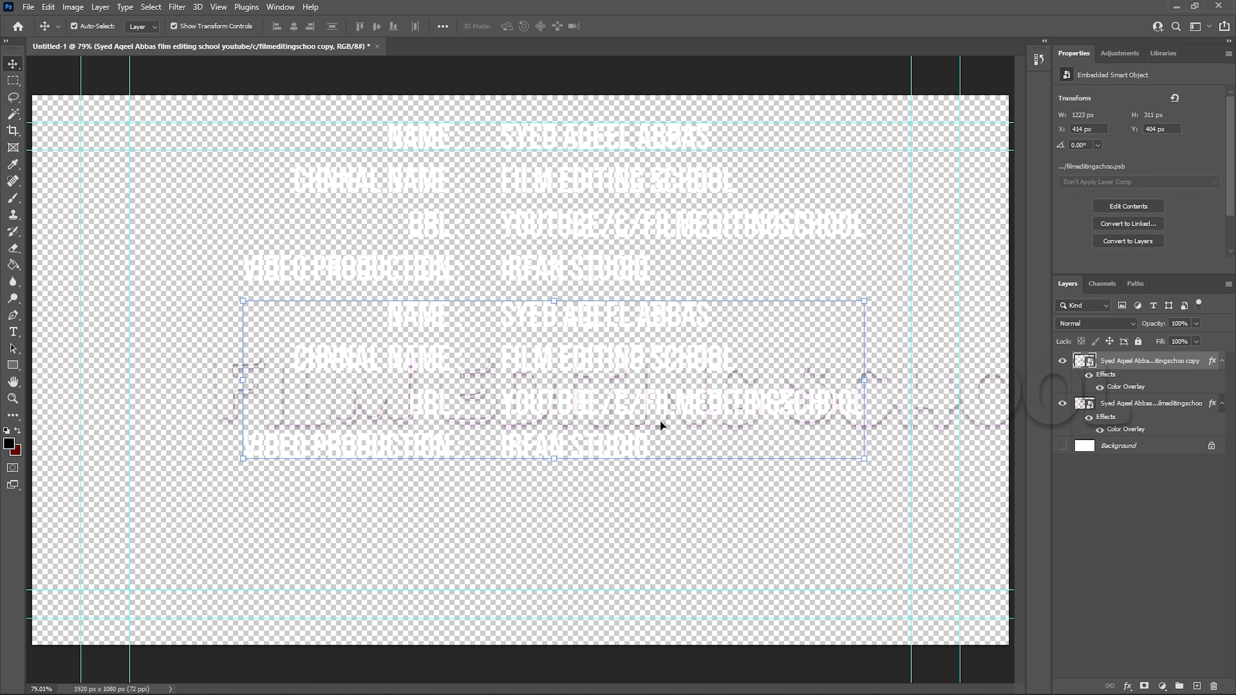
- Select both remaining credits text blocks and move them together toward the middle of the canvas
{"action": "left_click", "coordinate": [576, 185], "text": "shift"}
{"action": "left_click_drag", "start_coordinate": [577, 187], "coordinate": [550, 260]}
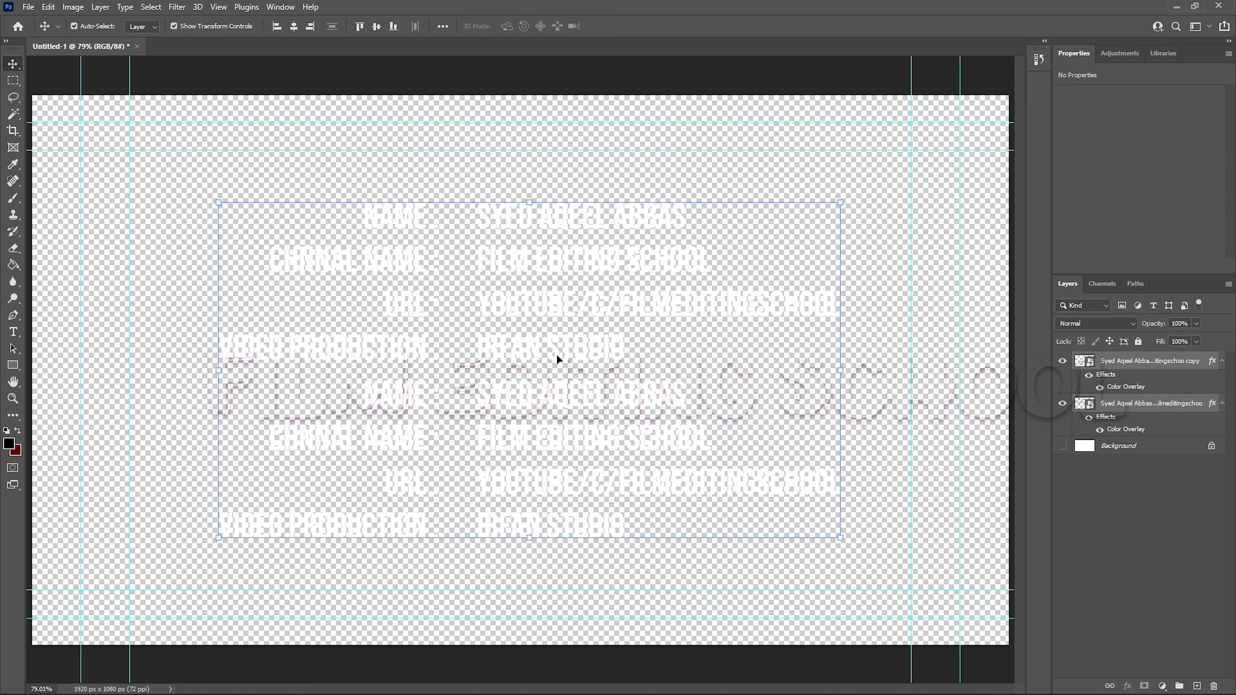
{"action": "left_click", "coordinate": [930, 388]}
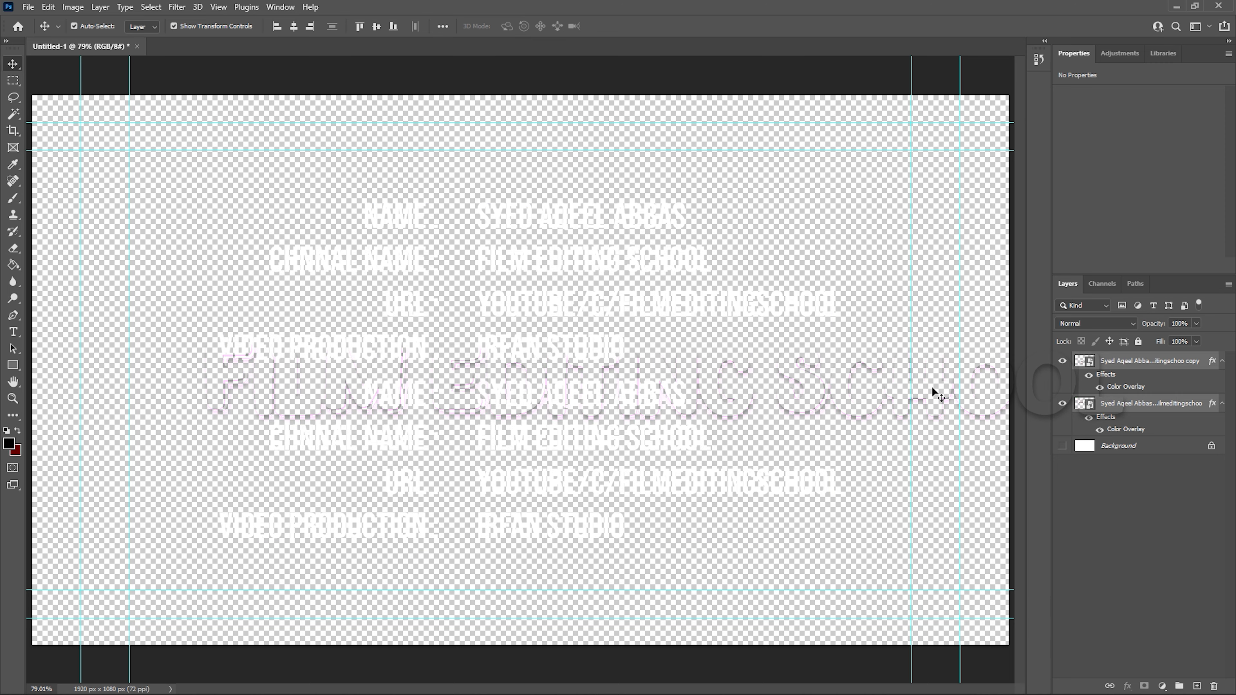
- Save a JPEG copy of the document as 0012 on the Desktop with quality 12 and the Progressive format option
{"action": "key", "text": "ctrl+shift+s"}
{"action": "left_click", "coordinate": [389, 572]}
{"action": "left_click", "coordinate": [163, 443]}
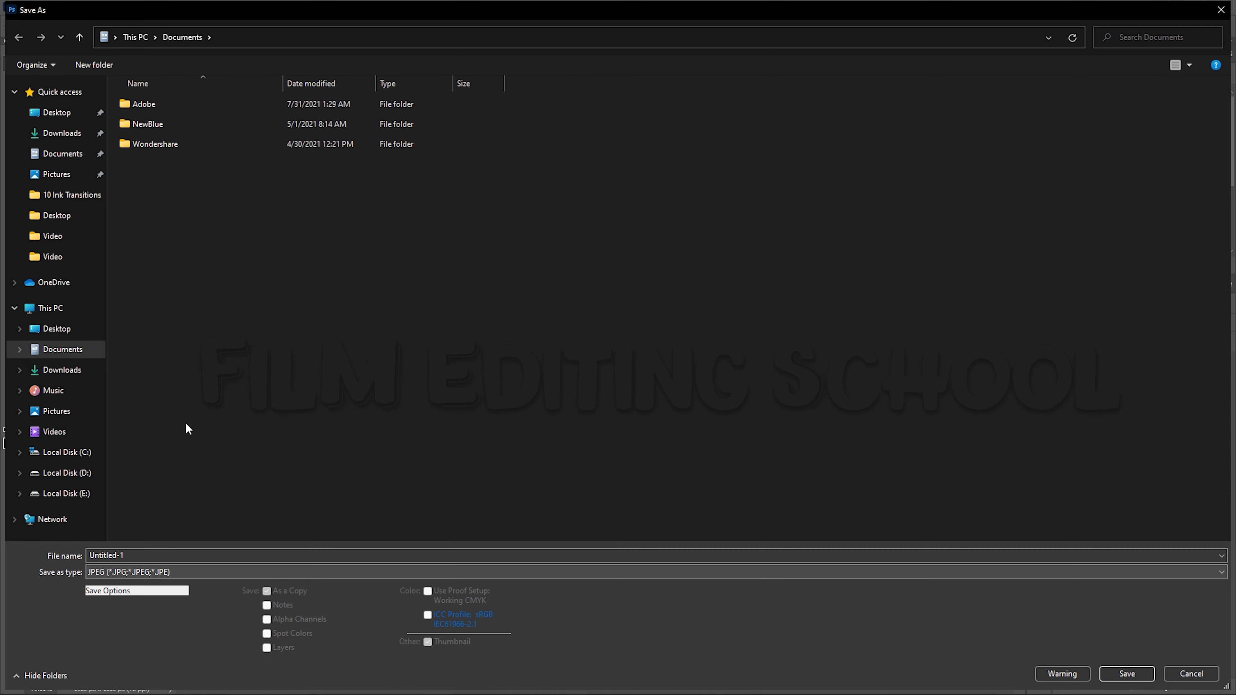
{"action": "left_click", "coordinate": [78, 119]}
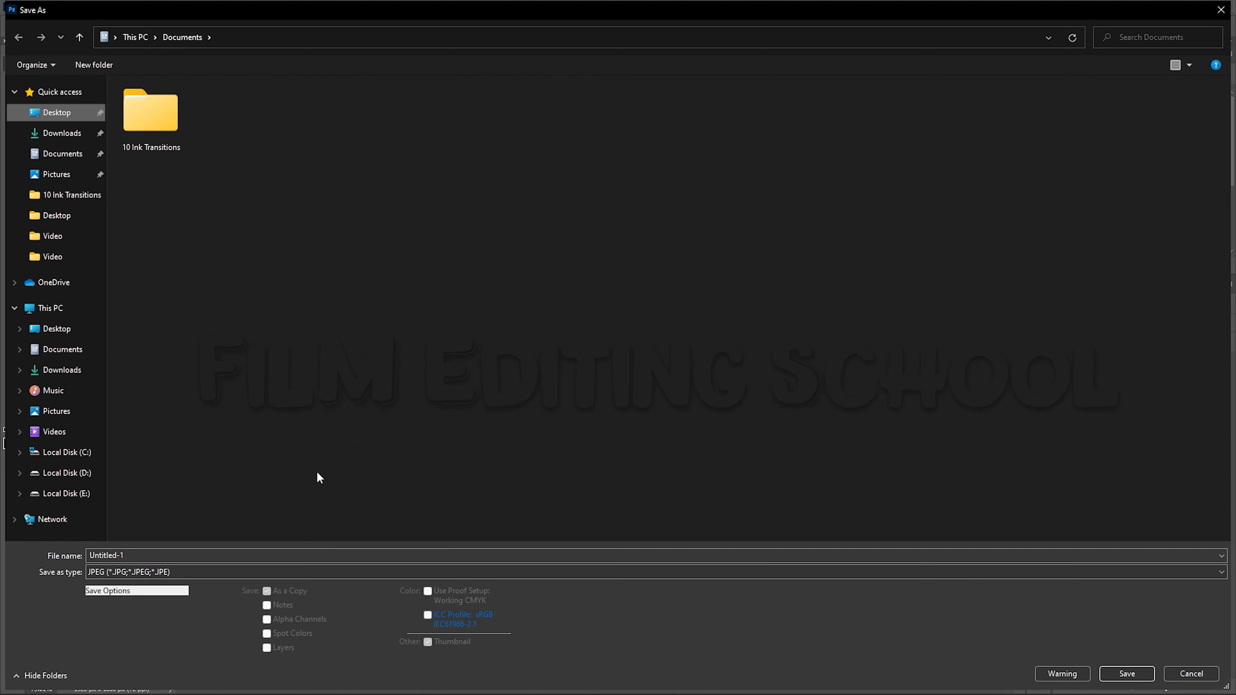
{"action": "left_click", "coordinate": [341, 555]}
{"action": "type", "text": "0012"}
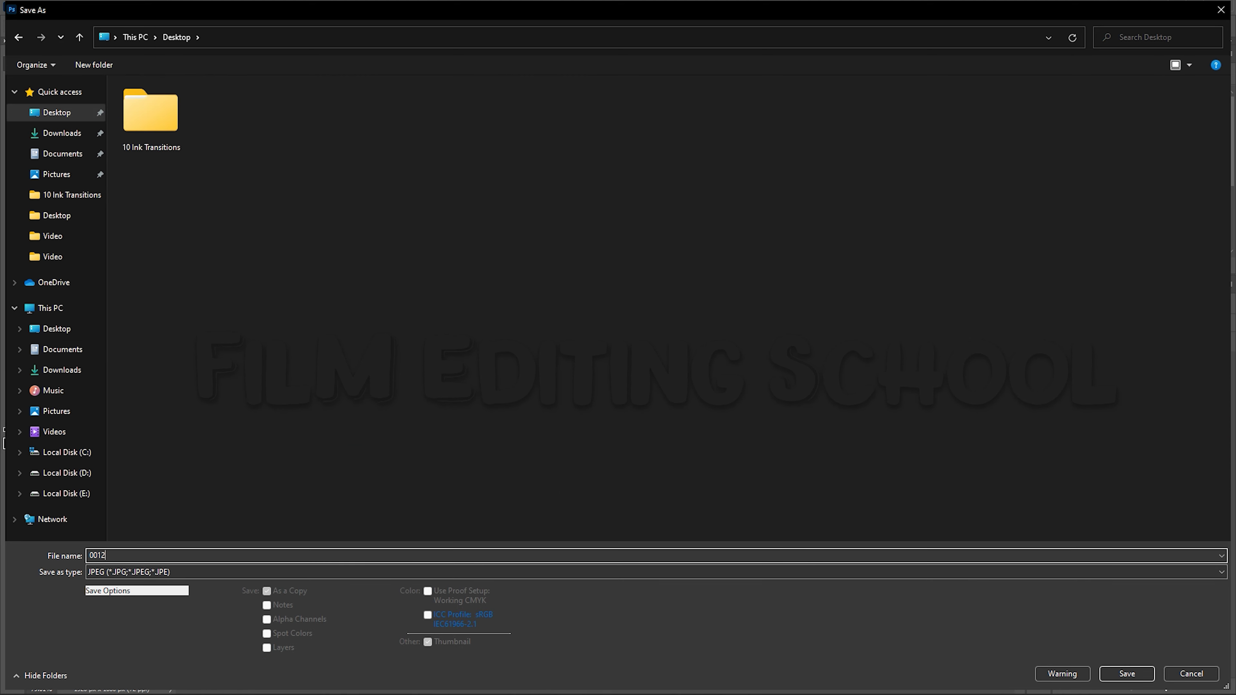
{"action": "key", "text": "Return"}
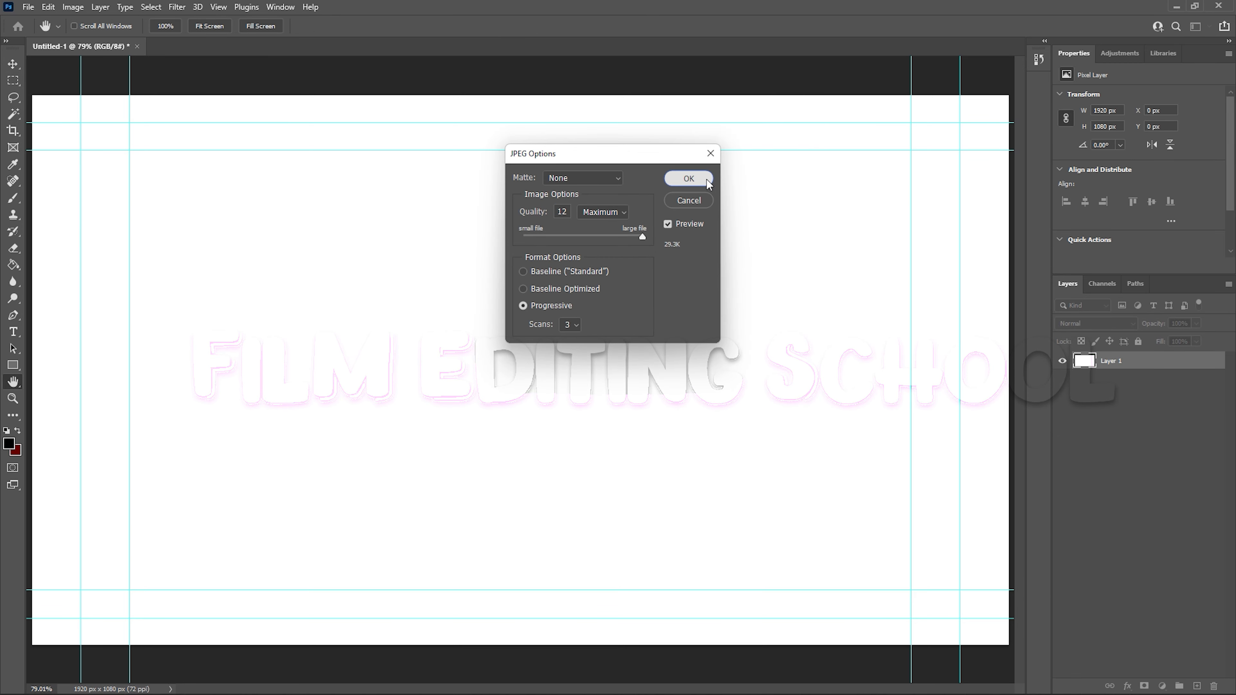
{"action": "left_click", "coordinate": [705, 179]}
- Save the layered document in Photoshop format as 0021 on the Desktop, accepting the format options
{"action": "key", "text": "ctrl+shift+s"}
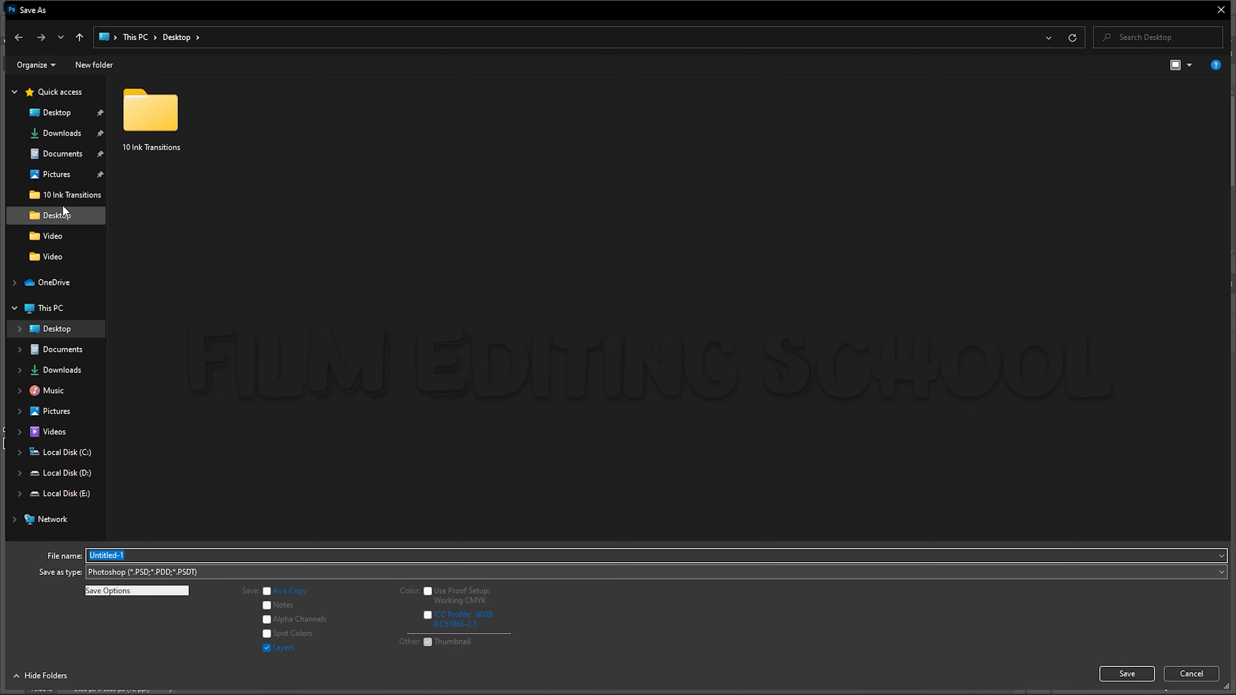
{"action": "left_click", "coordinate": [54, 114]}
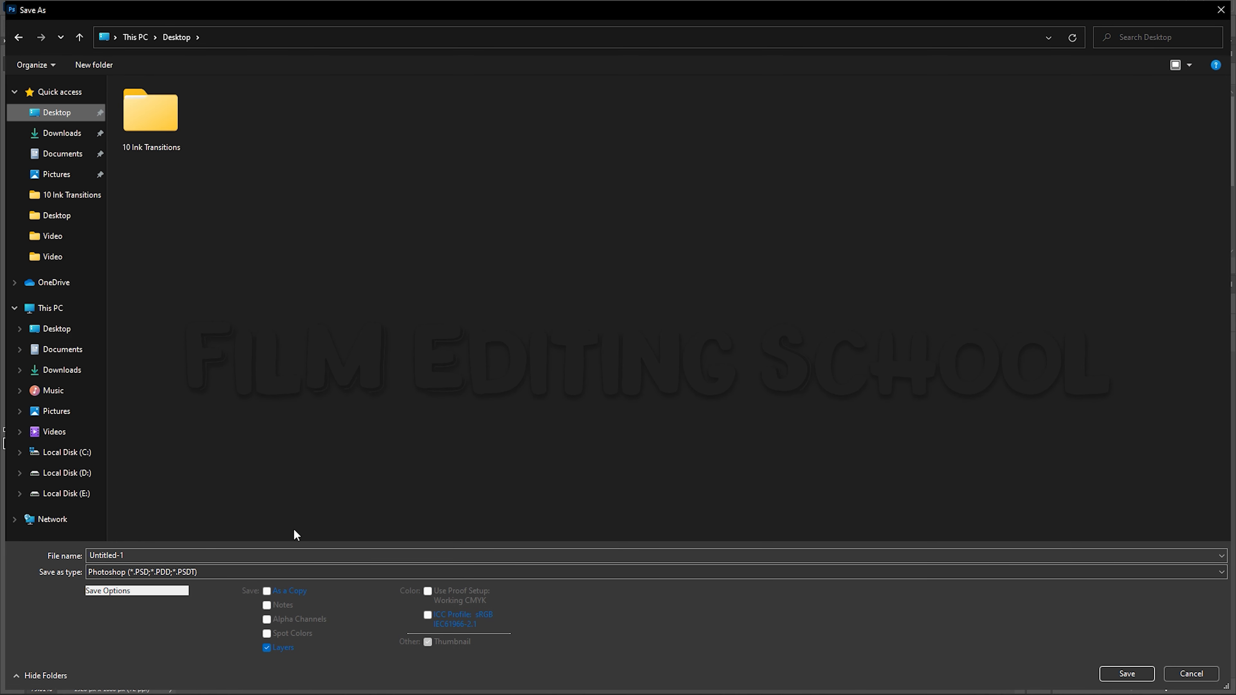
{"action": "left_click", "coordinate": [224, 548]}
{"action": "type", "text": "0021"}
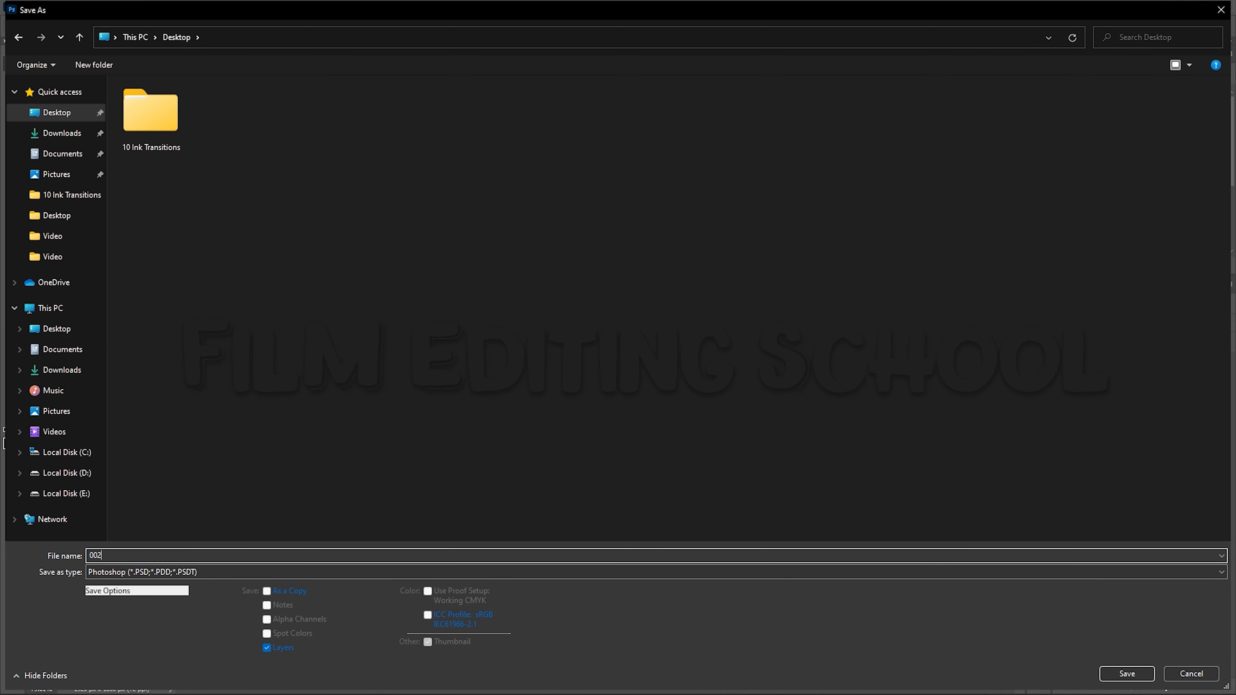
{"action": "left_click", "coordinate": [1127, 673]}
{"action": "left_click", "coordinate": [758, 197]}
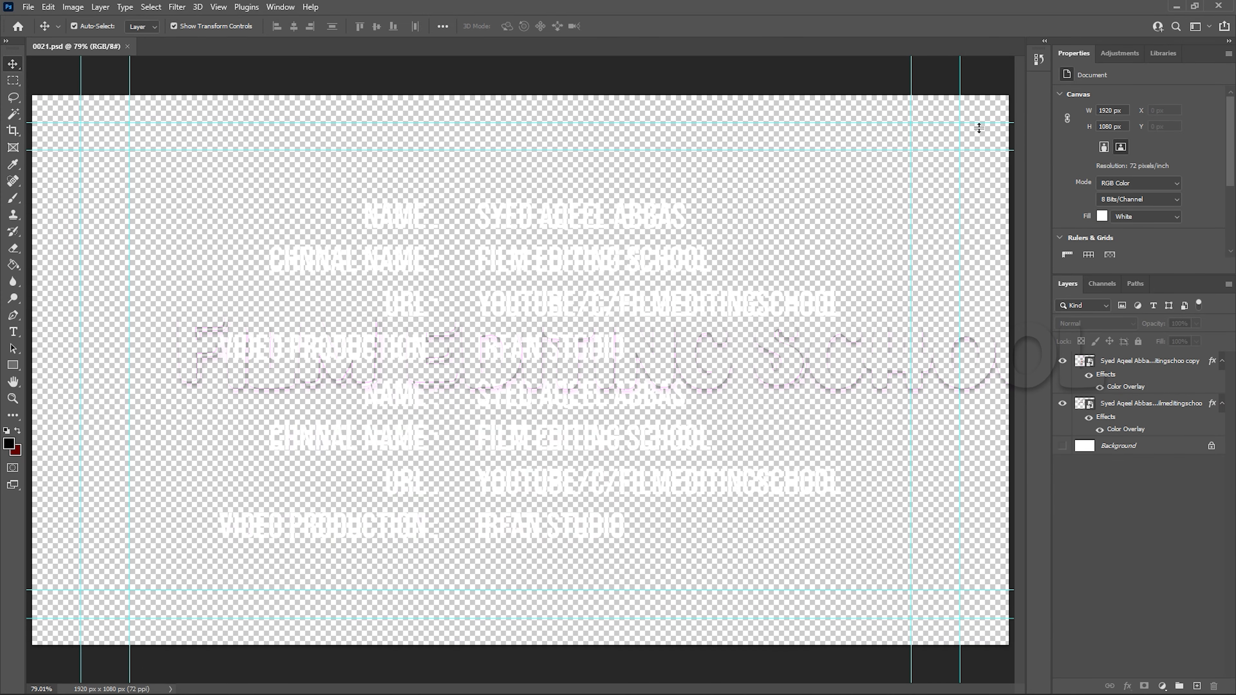
- Switch to EDIUS and close the open Quick Titler title without saving its changes
{"action": "left_click", "coordinate": [662, 681]}
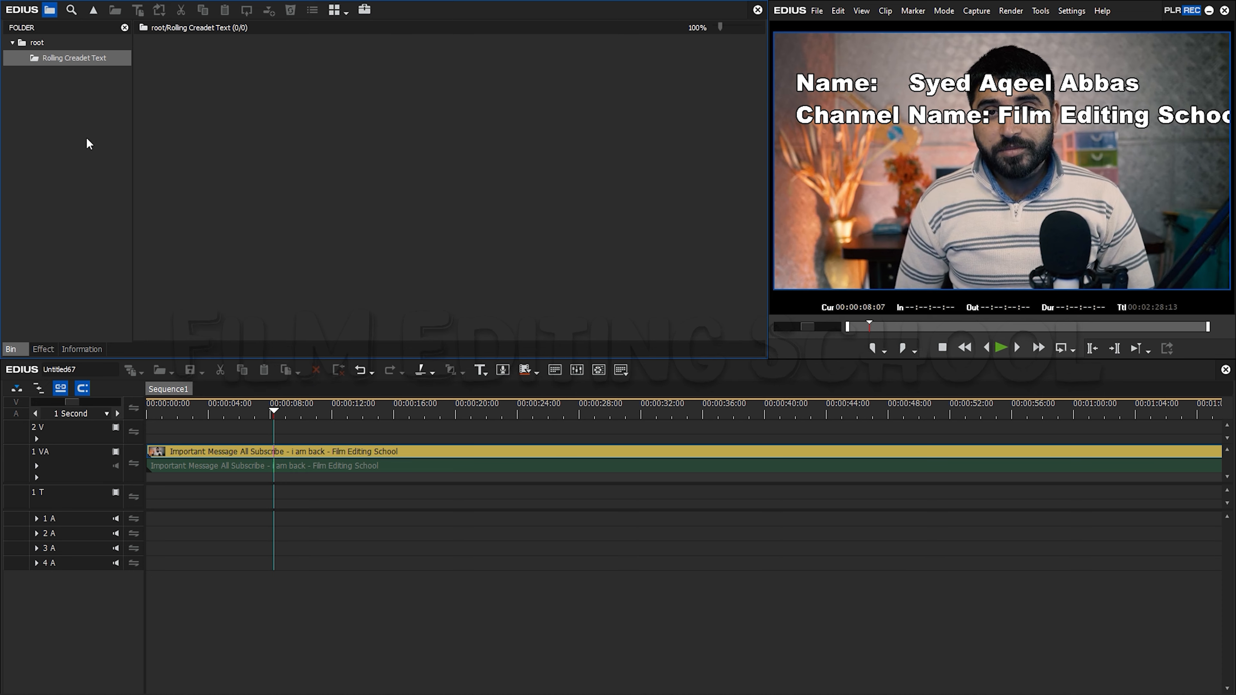
{"action": "left_click", "coordinate": [37, 45]}
{"action": "left_click", "coordinate": [774, 679]}
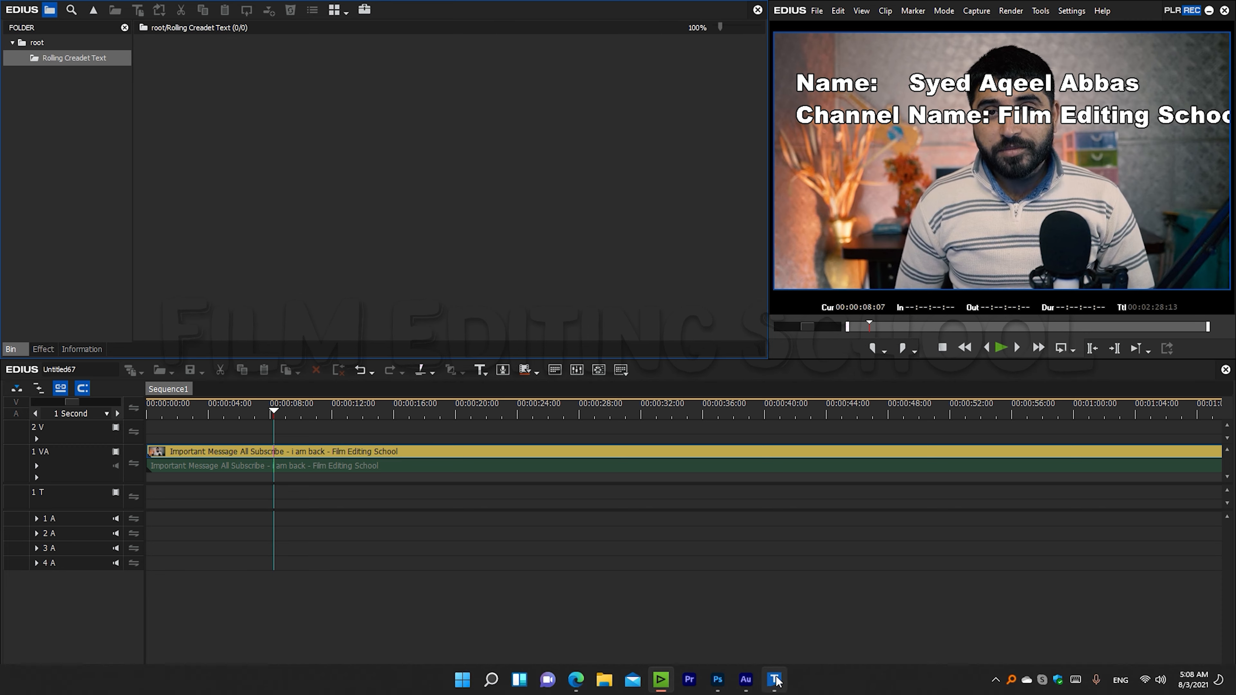
{"action": "left_click", "coordinate": [1230, 4]}
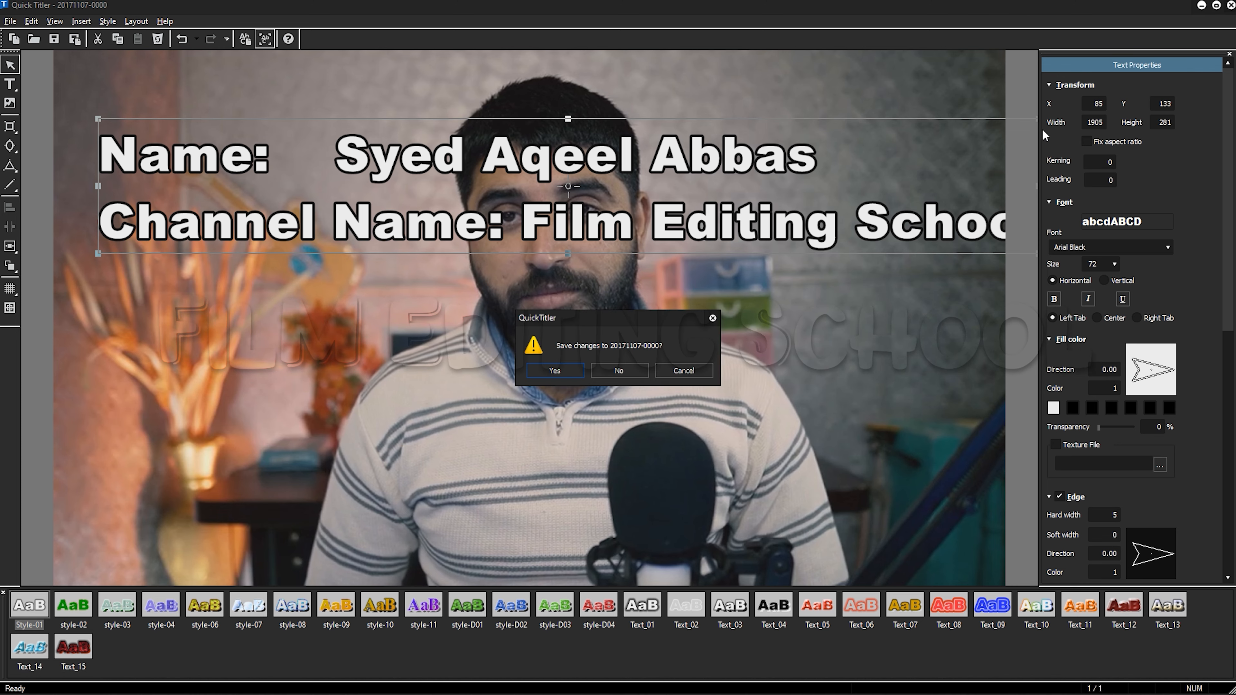
{"action": "left_click", "coordinate": [619, 371]}
- Import 0021 from the Desktop into the Rolling Creadet Text bin and place it on track 2 V at about 00:00:08:07
{"action": "double_click", "coordinate": [482, 187]}
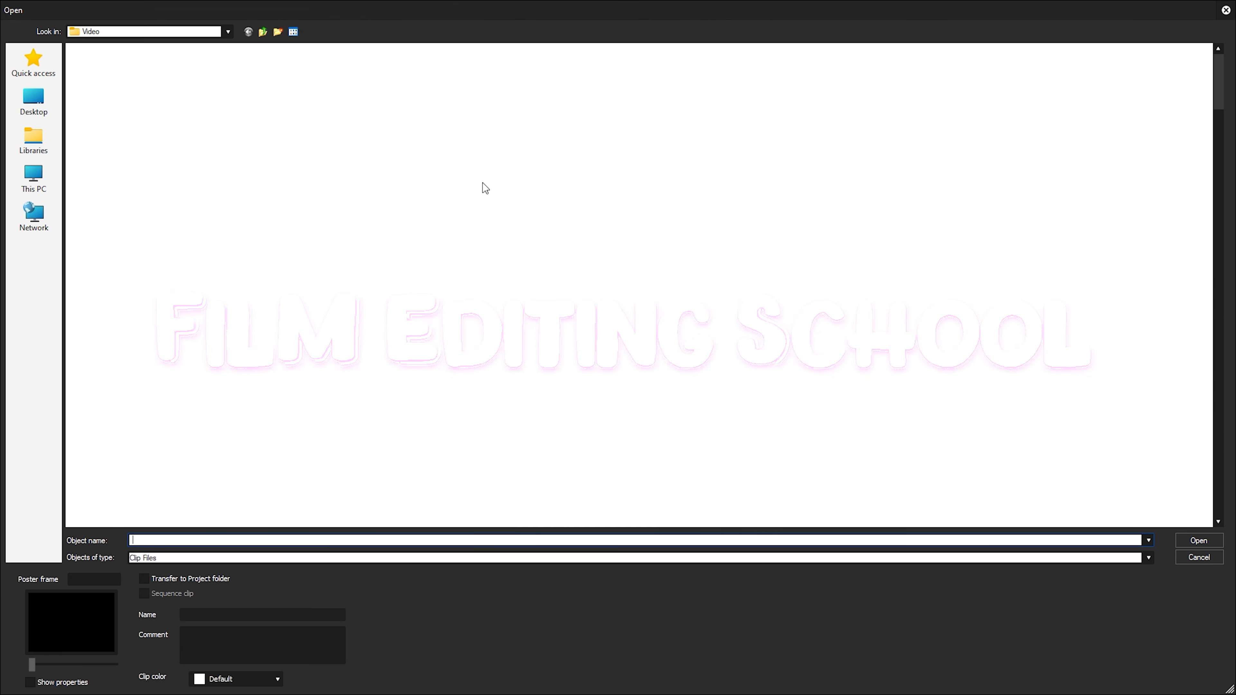
{"action": "left_click", "coordinate": [34, 101]}
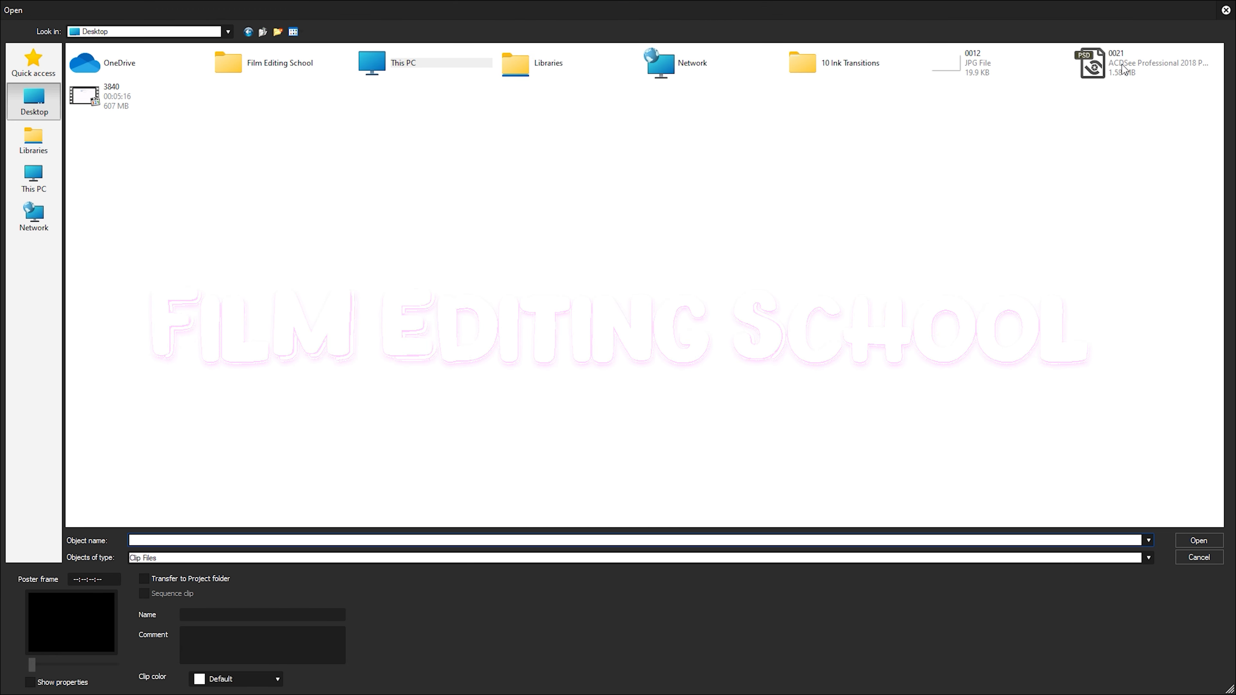
{"action": "double_click", "coordinate": [1108, 74]}
{"action": "left_click_drag", "start_coordinate": [169, 70], "coordinate": [277, 432]}
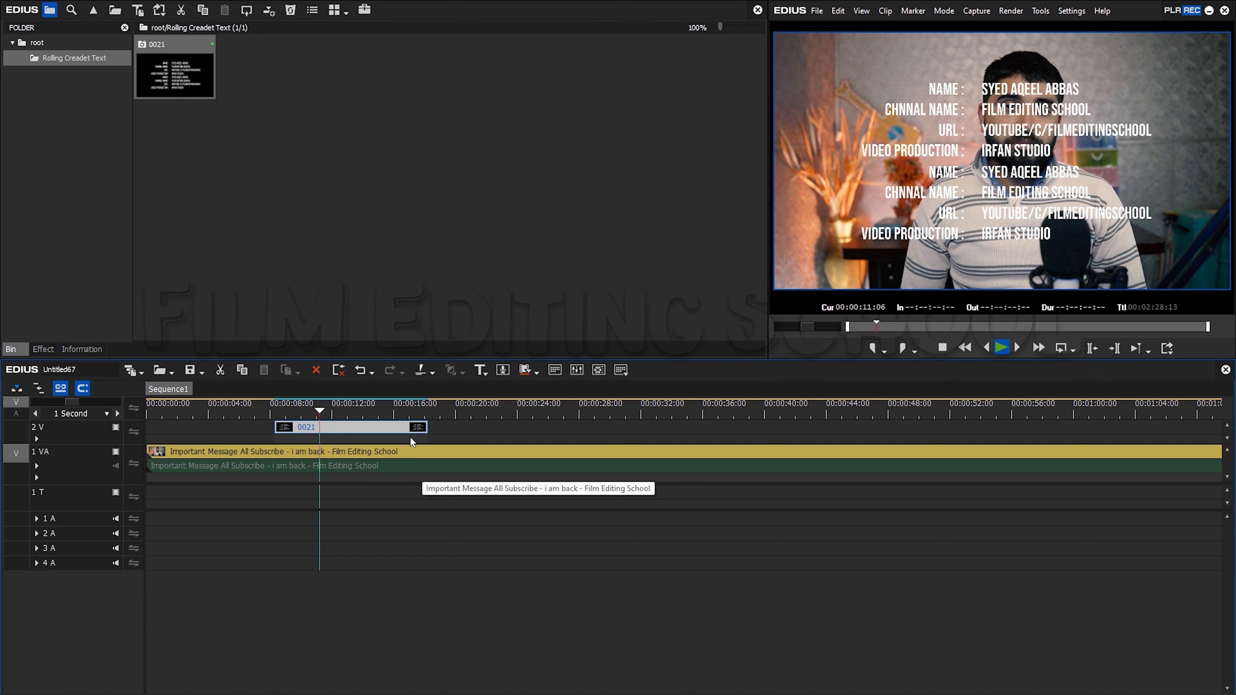
{"action": "left_click", "coordinate": [311, 411]}
{"action": "left_click", "coordinate": [308, 411]}
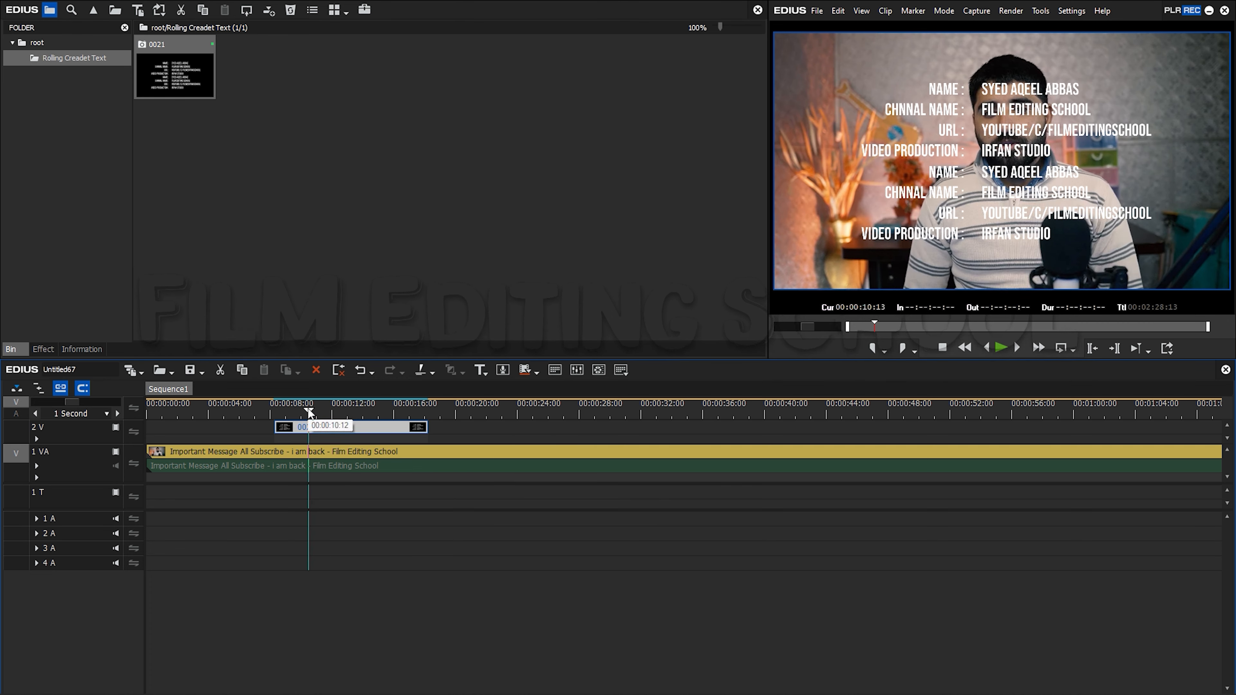
- Open the Layouter for the main video clip on track 1 VA, maximize it and fit the preview to the view
{"action": "left_click", "coordinate": [360, 456]}
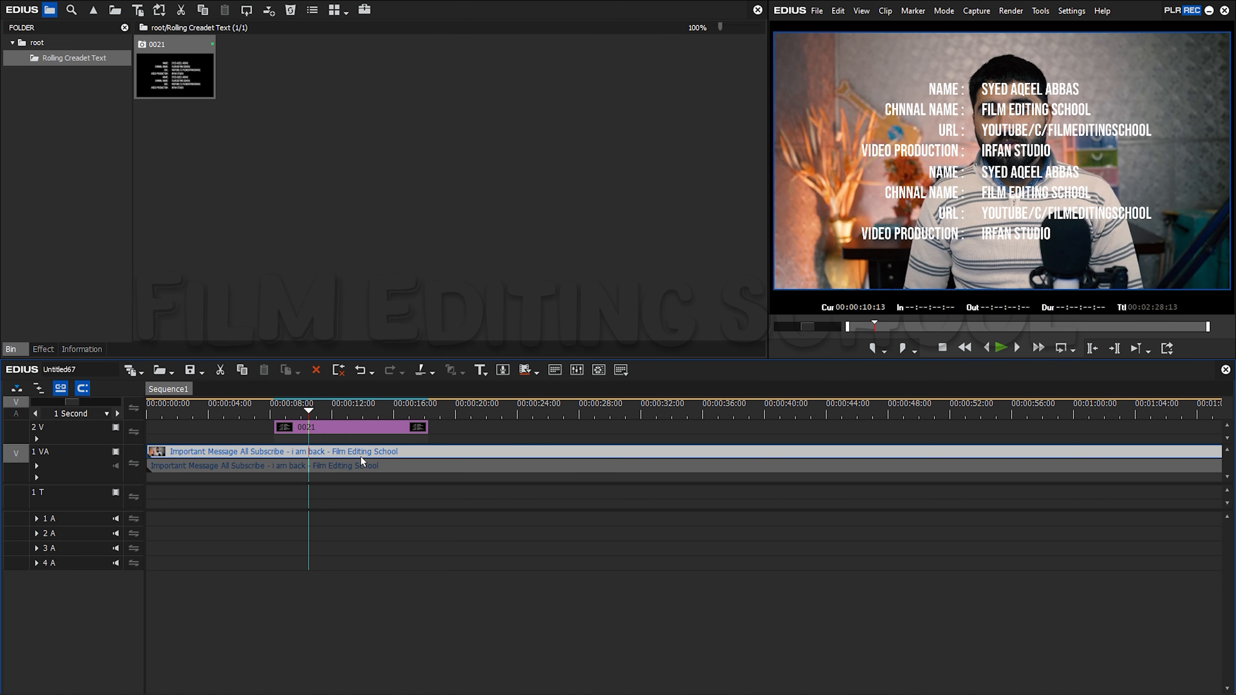
{"action": "key", "text": "F7"}
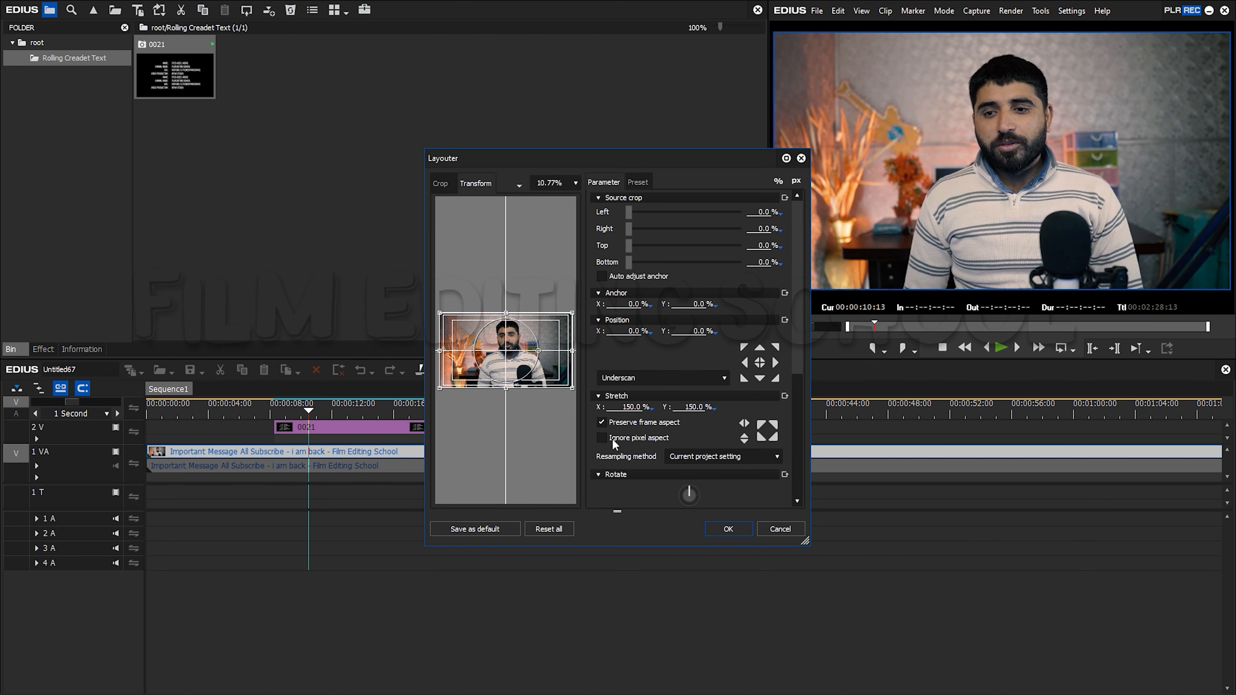
{"action": "left_click", "coordinate": [786, 158]}
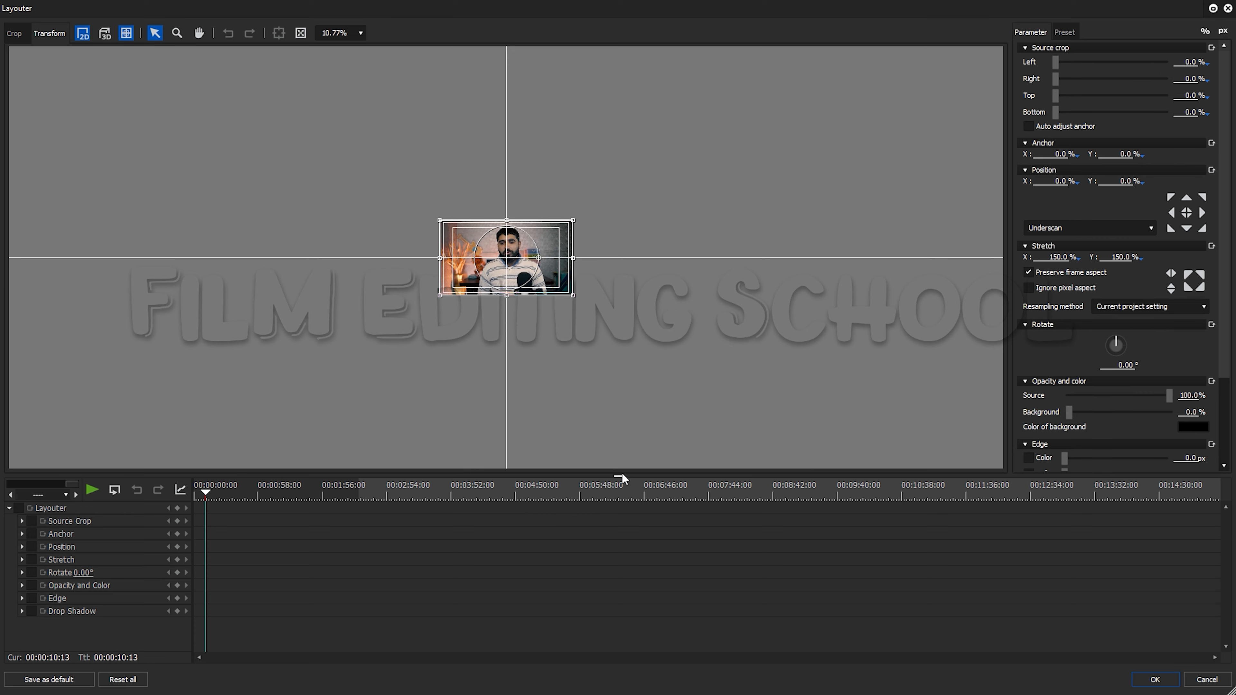
{"action": "left_click_drag", "start_coordinate": [617, 482], "coordinate": [617, 492]}
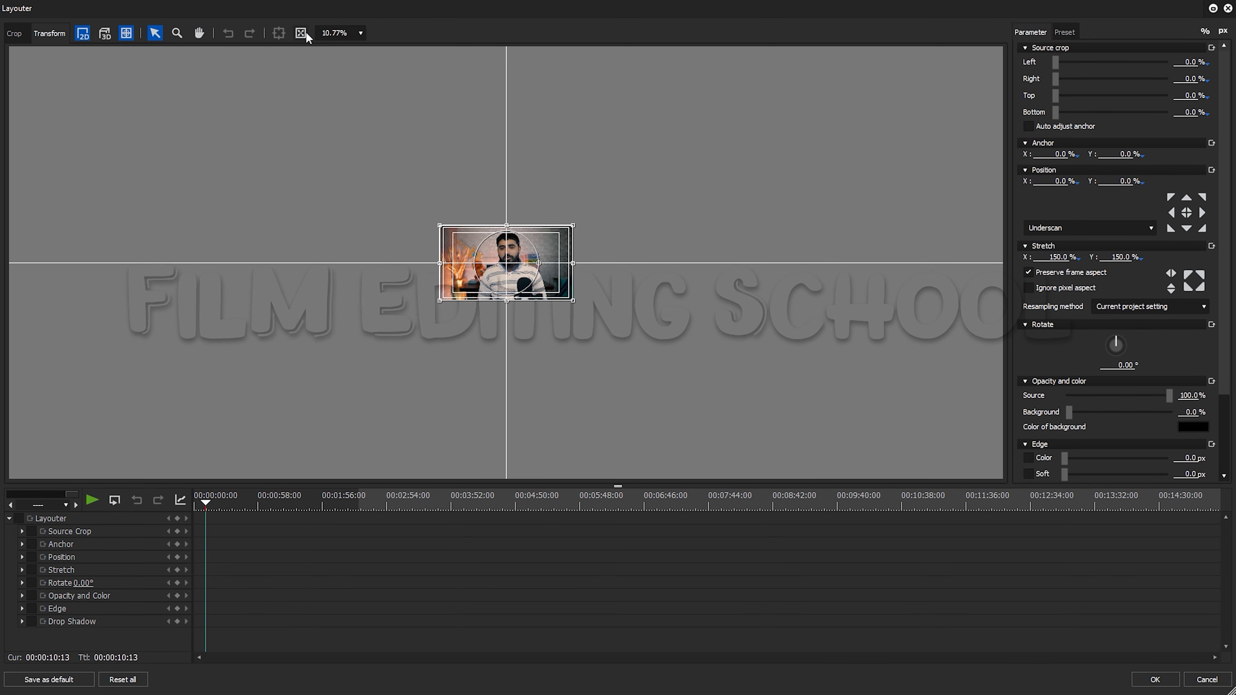
{"action": "left_click", "coordinate": [300, 33]}
- Enable Layouter animation with a keyframe at the start of the clip, adjust the keyframe timeline scale and apply the layout
{"action": "left_click", "coordinate": [192, 506]}
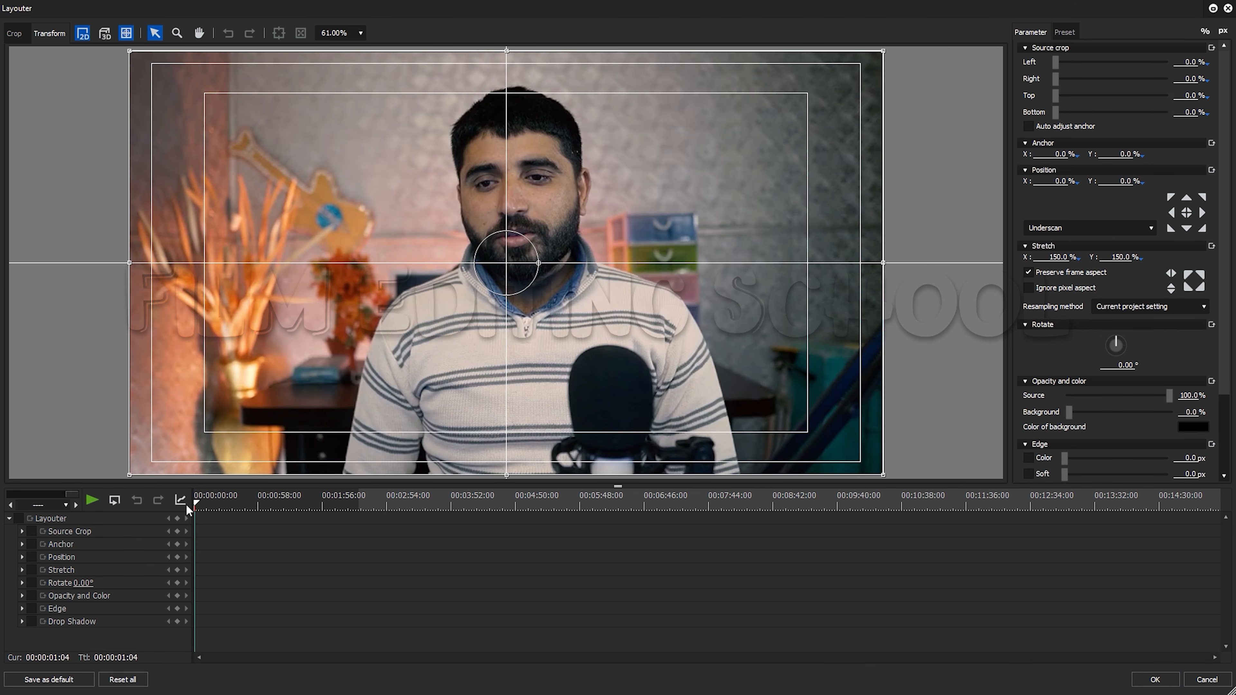
{"action": "left_click", "coordinate": [10, 517]}
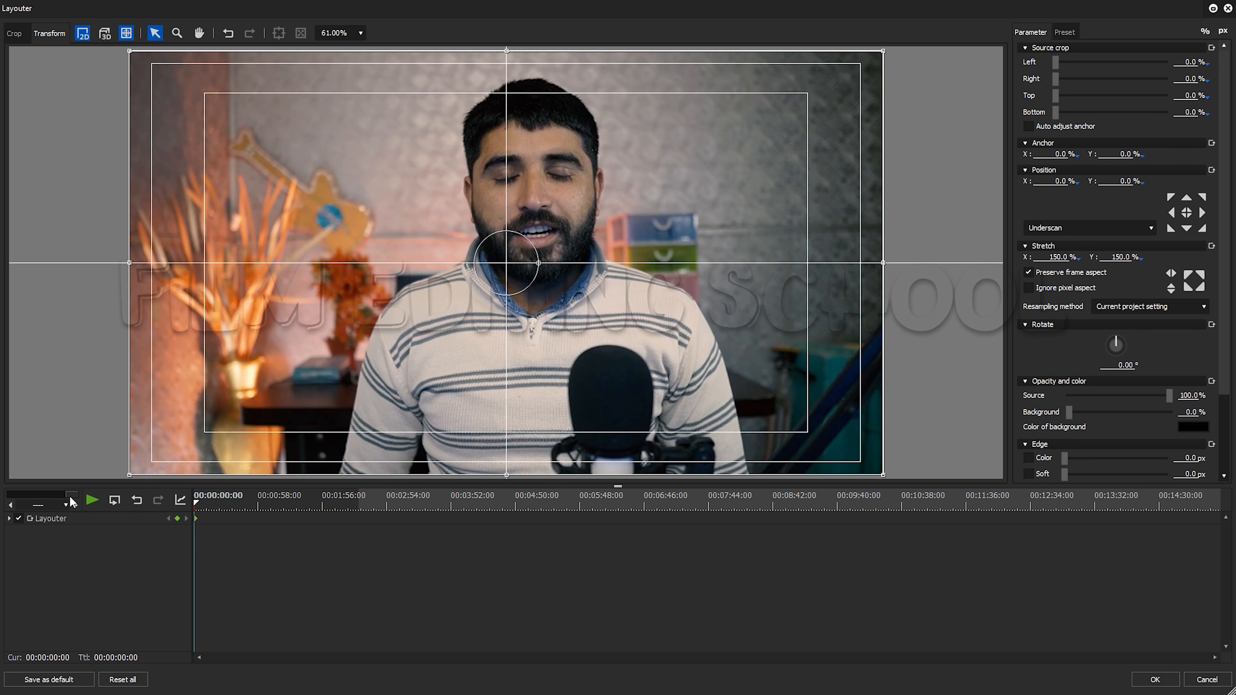
{"action": "left_click_drag", "start_coordinate": [70, 496], "coordinate": [4, 494]}
{"action": "left_click_drag", "start_coordinate": [241, 498], "coordinate": [811, 517]}
{"action": "left_click", "coordinate": [1155, 679]}
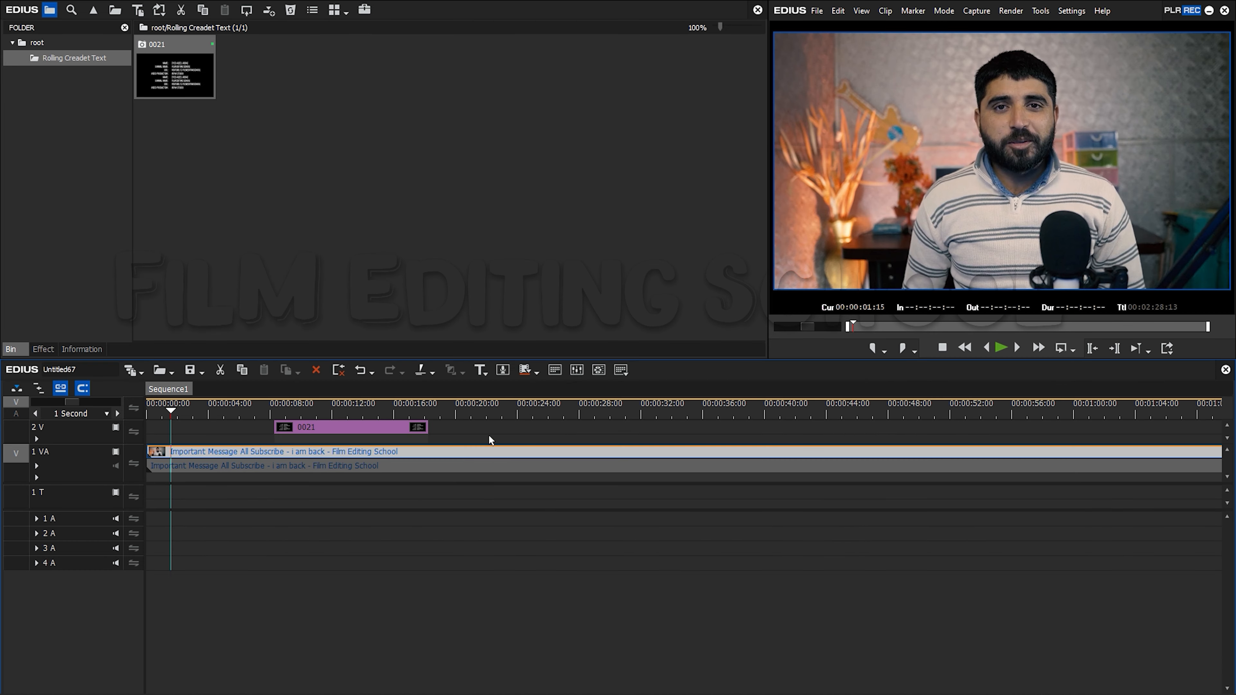
- Split the main video clip at the start of the 0021 clip and open the Layouter for the second part
{"action": "left_click_drag", "start_coordinate": [252, 409], "coordinate": [274, 411]}
{"action": "key", "text": "c"}
{"action": "key", "text": "F7"}
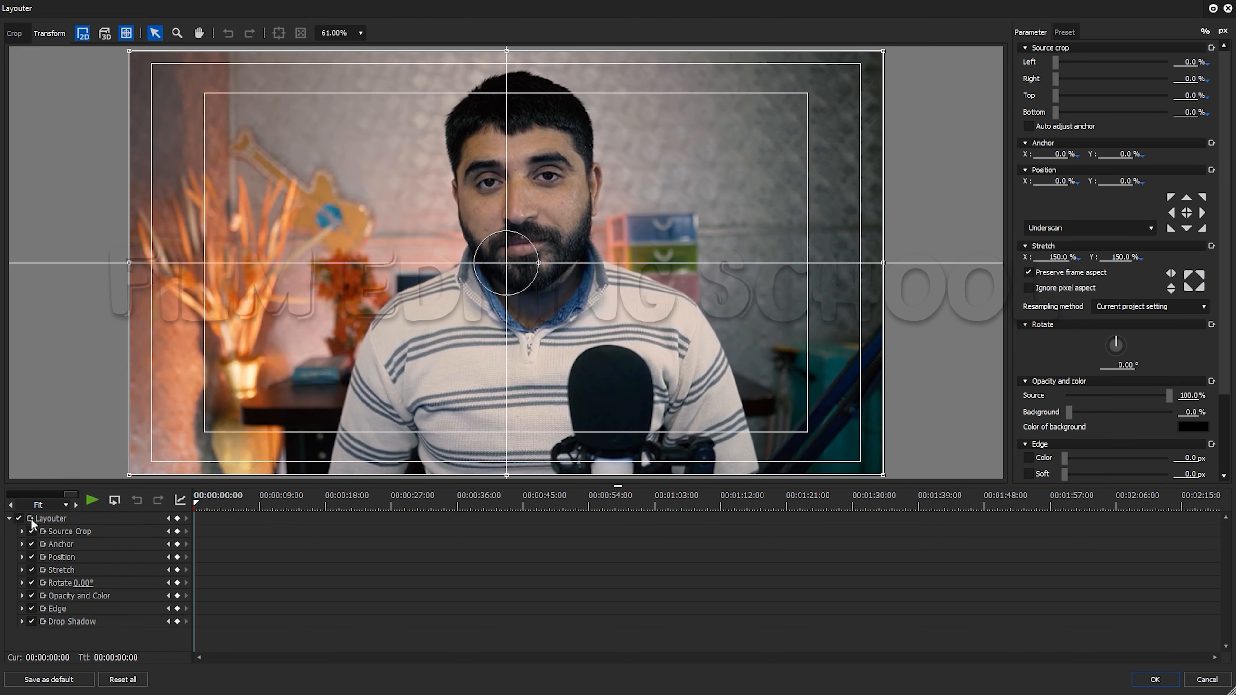
- Keyframe the layout at the clip's start, and at 00:00:17:13 shrink the video to 70.70% and move it to X -21.60%, Y 0.30%
{"action": "left_click", "coordinate": [9, 517]}
{"action": "left_click", "coordinate": [178, 518]}
{"action": "left_click_drag", "start_coordinate": [200, 498], "coordinate": [322, 504]}
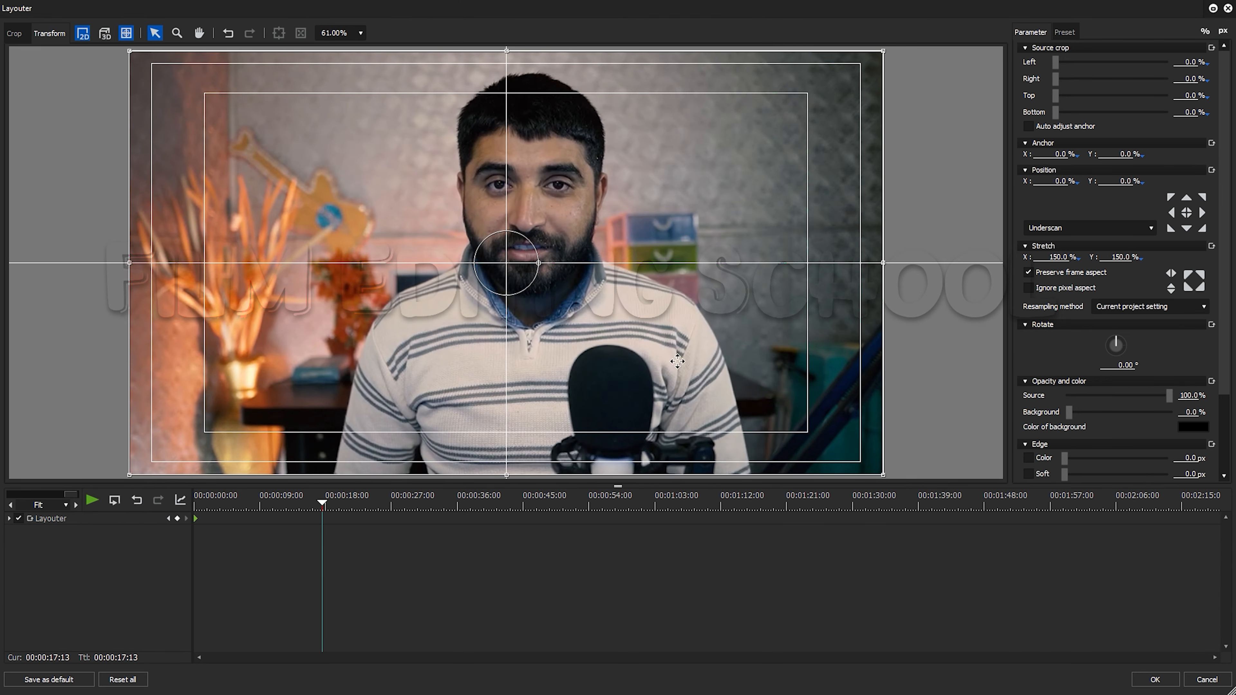
{"action": "left_click", "coordinate": [1114, 258]}
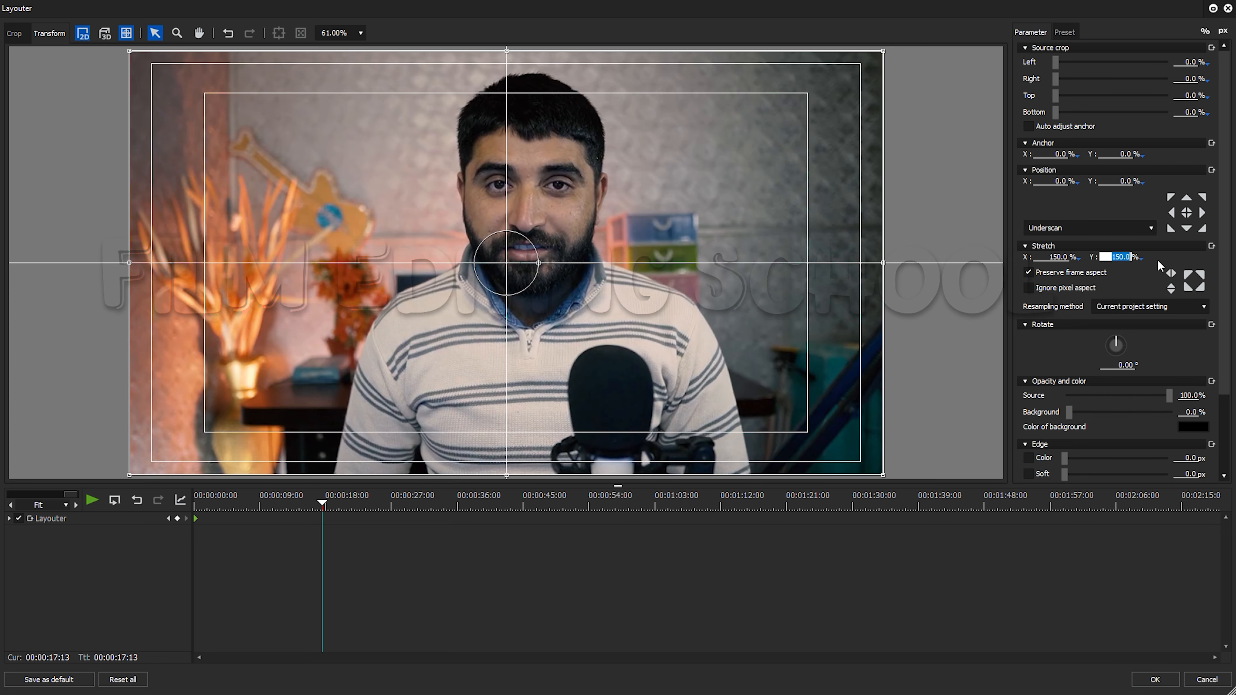
{"action": "type", "text": "75"}
{"action": "key", "text": "Return"}
{"action": "left_click_drag", "start_coordinate": [595, 258], "coordinate": [408, 258]}
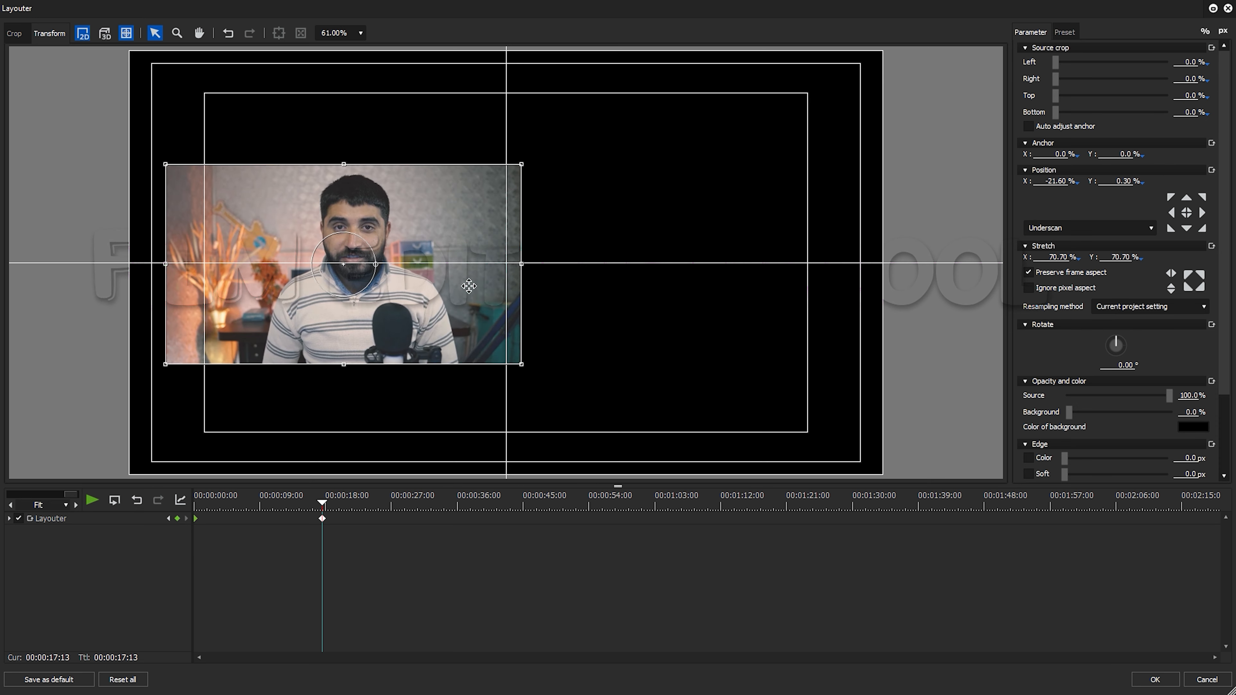
- Give the shrunken video a 5 px white outside edge, apply the layout and preview it around 00:00:14 in the sequence
{"action": "scroll", "coordinate": [1213, 259], "scroll_direction": "down", "scroll_amount": 2}
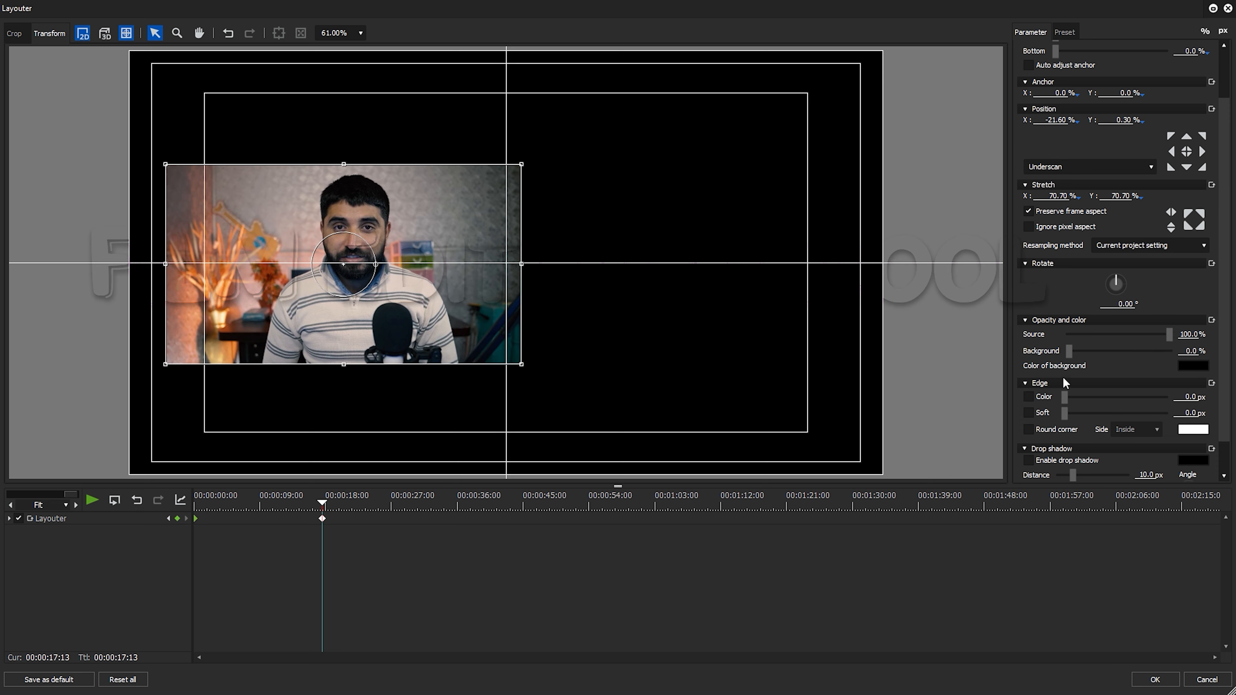
{"action": "left_click", "coordinate": [1029, 397]}
{"action": "scroll", "coordinate": [1183, 425], "scroll_direction": "down", "scroll_amount": 2}
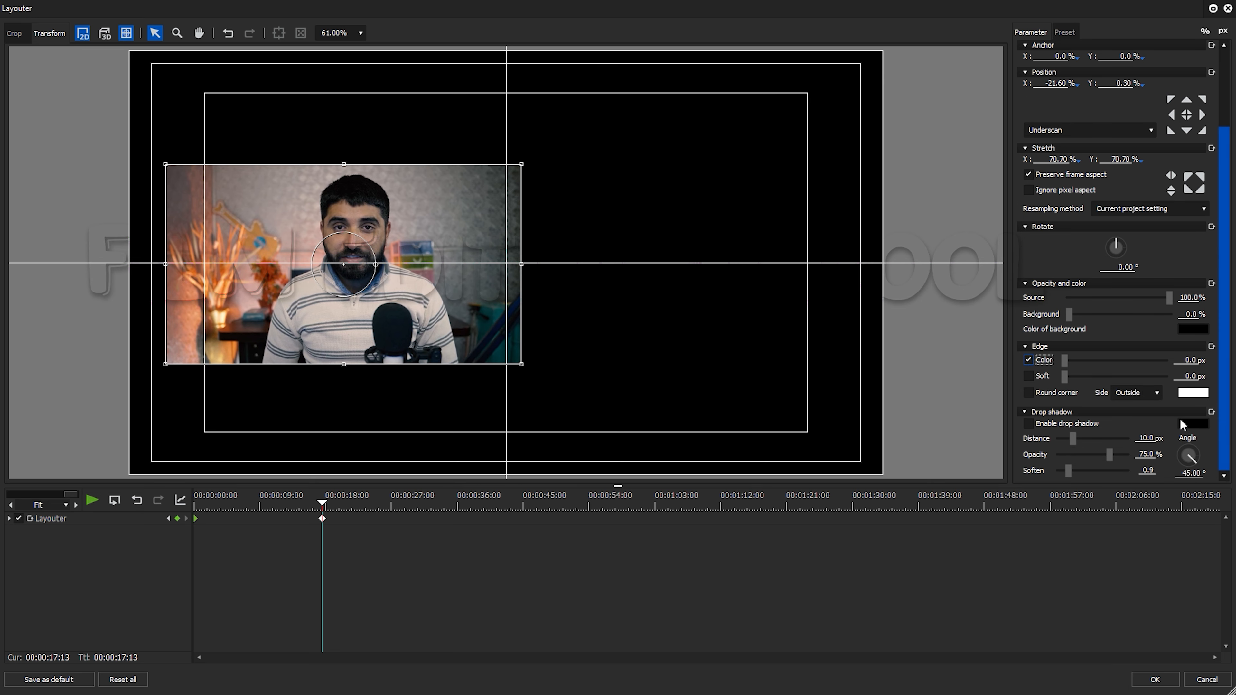
{"action": "left_click", "coordinate": [1189, 363]}
{"action": "type", "text": "5"}
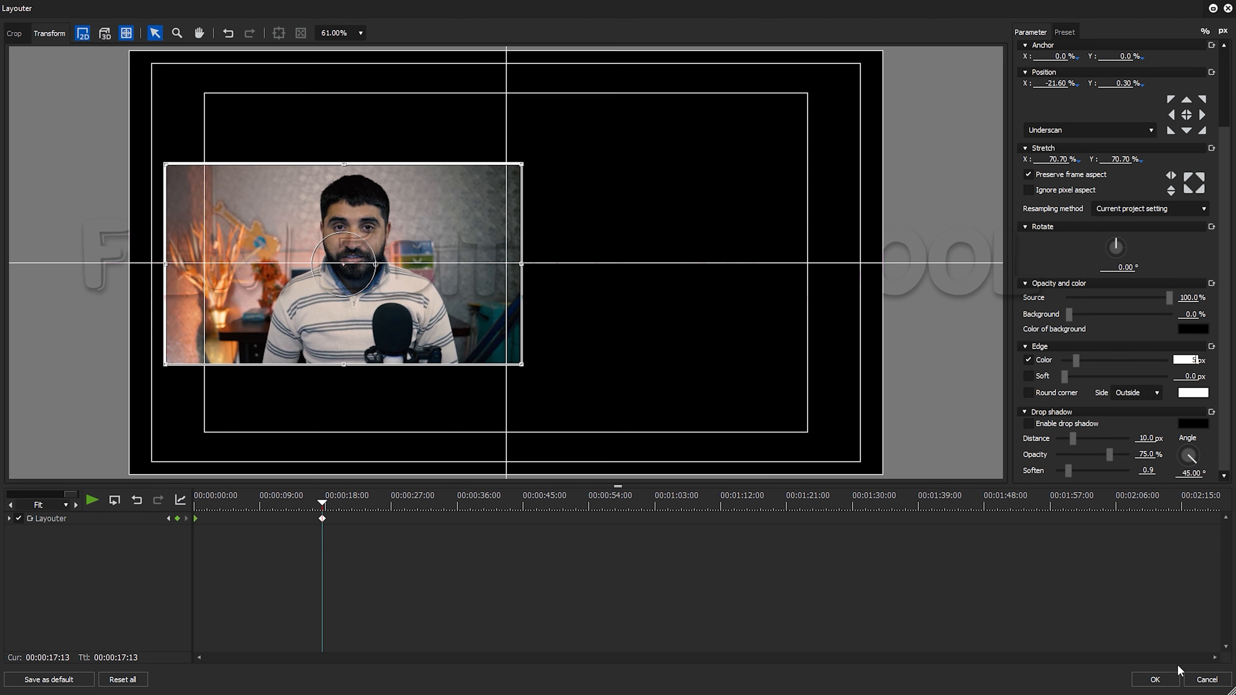
{"action": "left_click", "coordinate": [1154, 678]}
{"action": "left_click", "coordinate": [366, 409]}
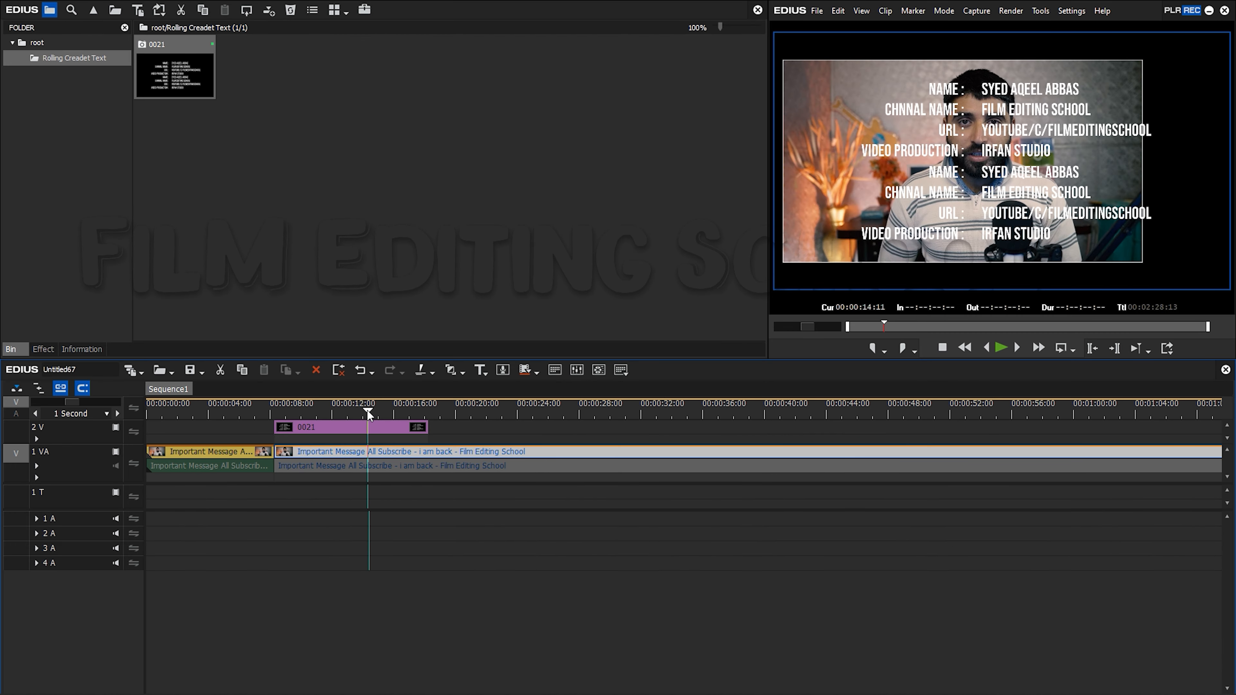
- Open the Layouter for the 0021 credits clip and enable Layouter keyframe animation at the clip's start
{"action": "left_click_drag", "start_coordinate": [370, 410], "coordinate": [287, 426]}
{"action": "left_click", "coordinate": [366, 430]}
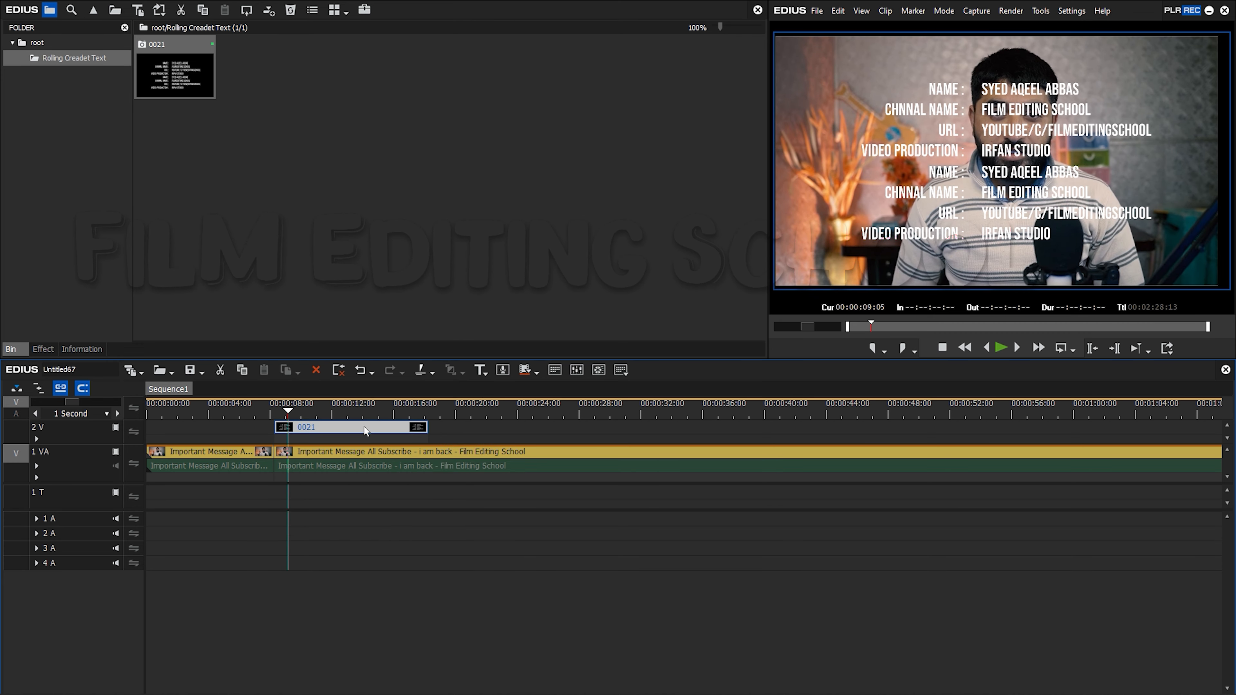
{"action": "key", "text": "F7"}
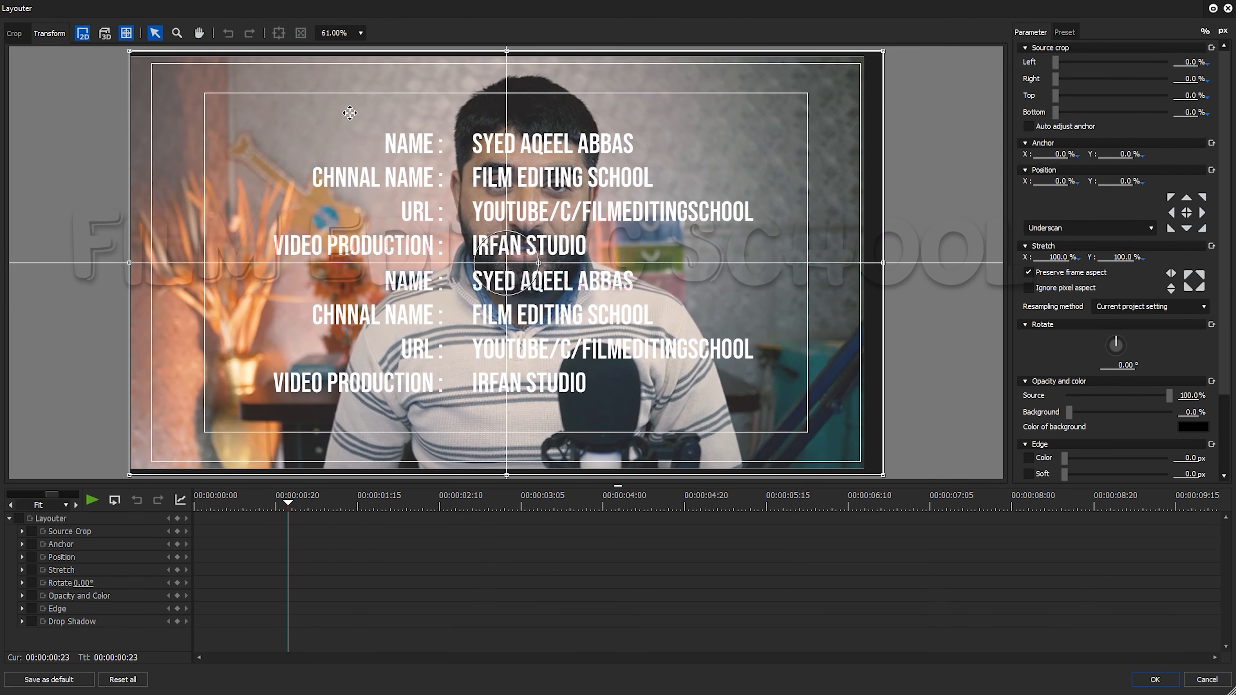
{"action": "left_click_drag", "start_coordinate": [248, 492], "coordinate": [132, 506]}
{"action": "left_click", "coordinate": [16, 519]}
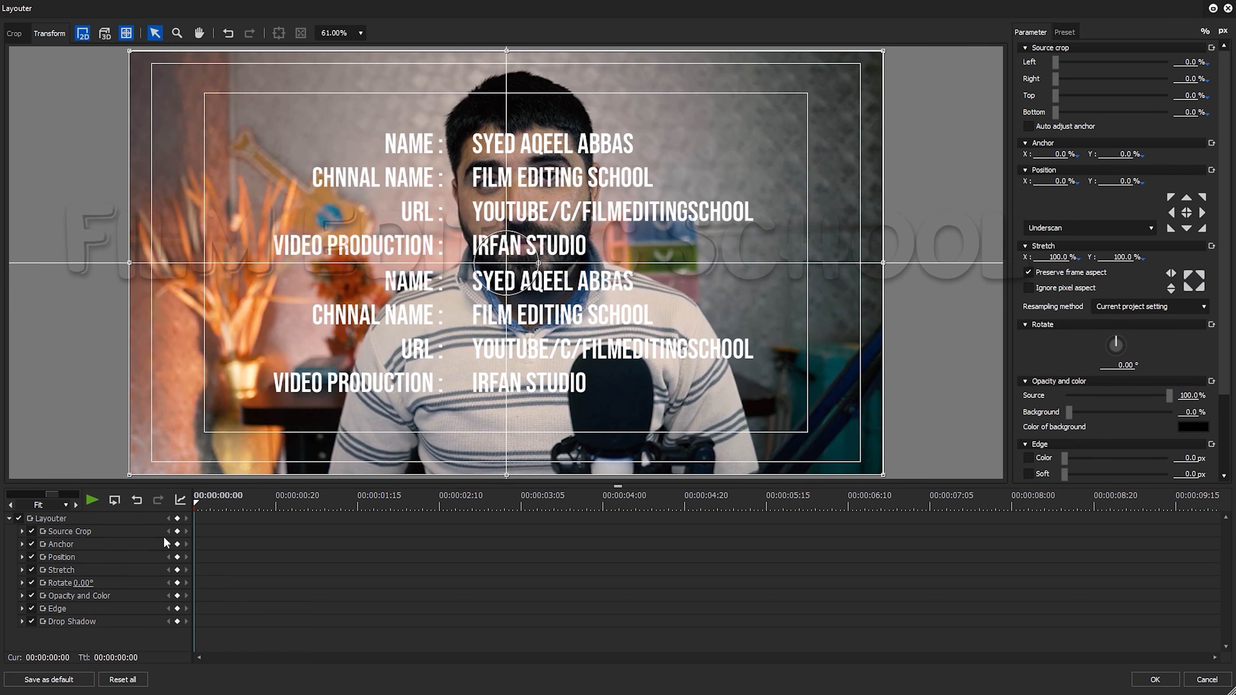
{"action": "left_click", "coordinate": [10, 518]}
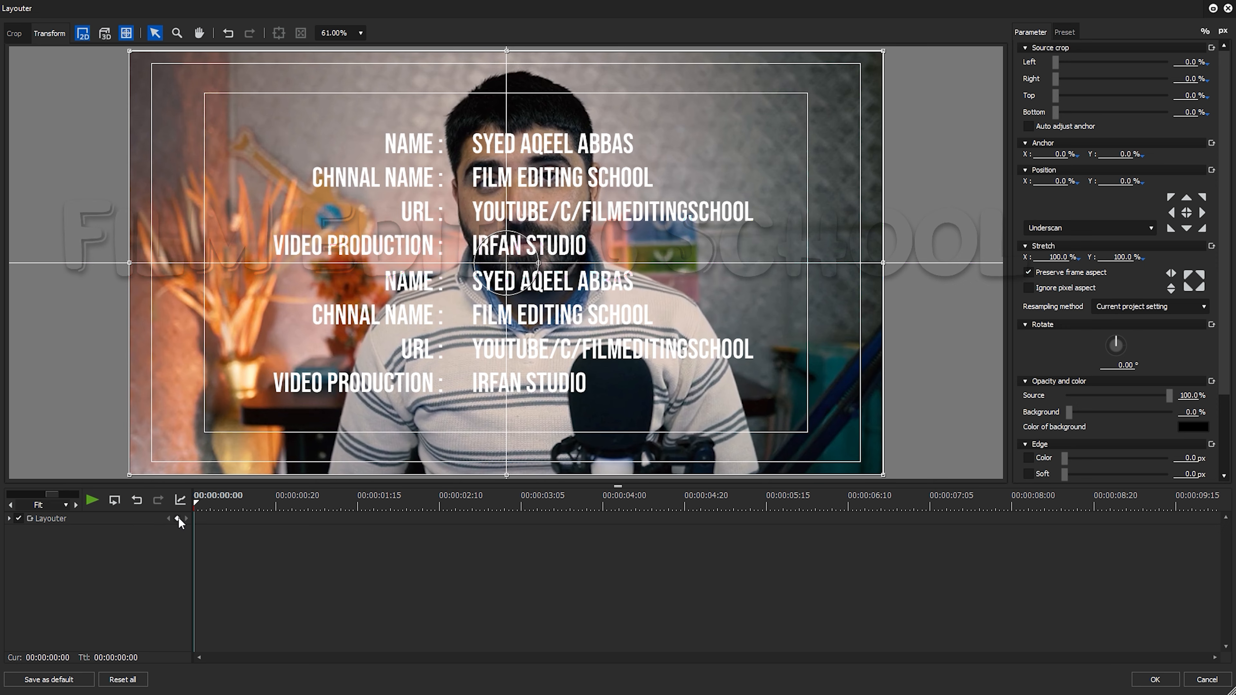
- Scale the credits to 62.20% at the start keyframe and place them below the frame at X 25%, Y 81.40%
{"action": "left_click", "coordinate": [1116, 258]}
{"action": "type", "text": "50"}
{"action": "left_click_drag", "start_coordinate": [532, 264], "coordinate": [704, 282]}
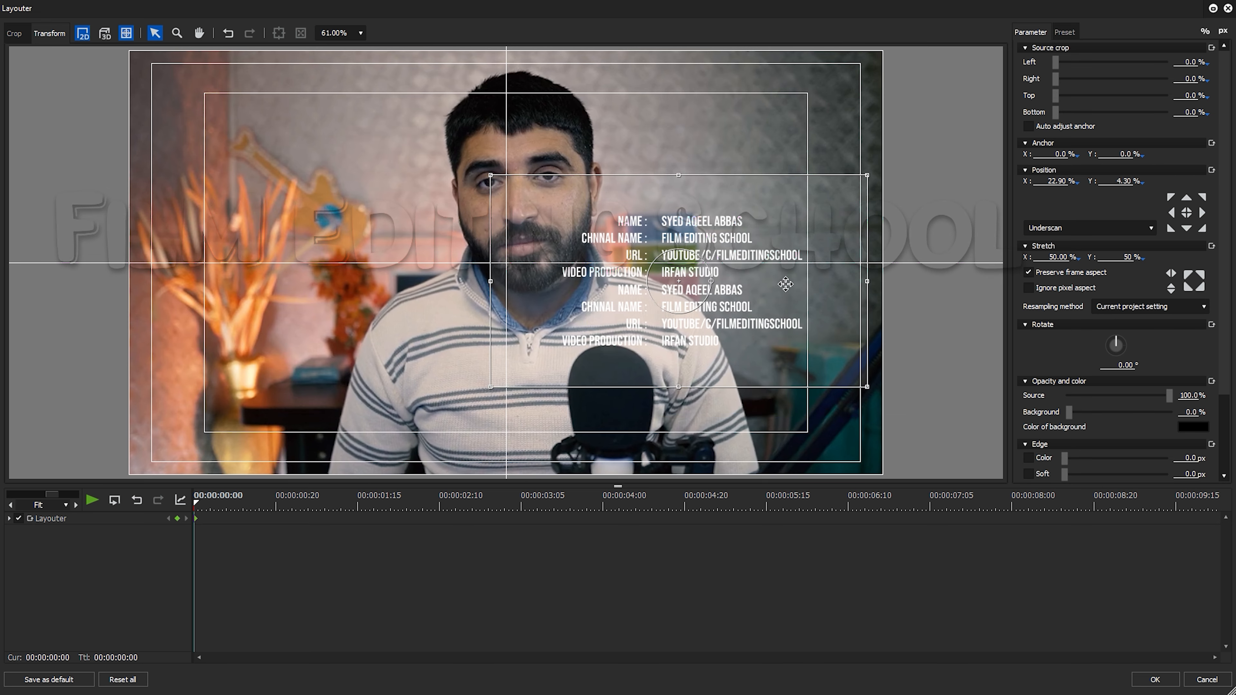
{"action": "left_click_drag", "start_coordinate": [867, 281], "coordinate": [907, 283]}
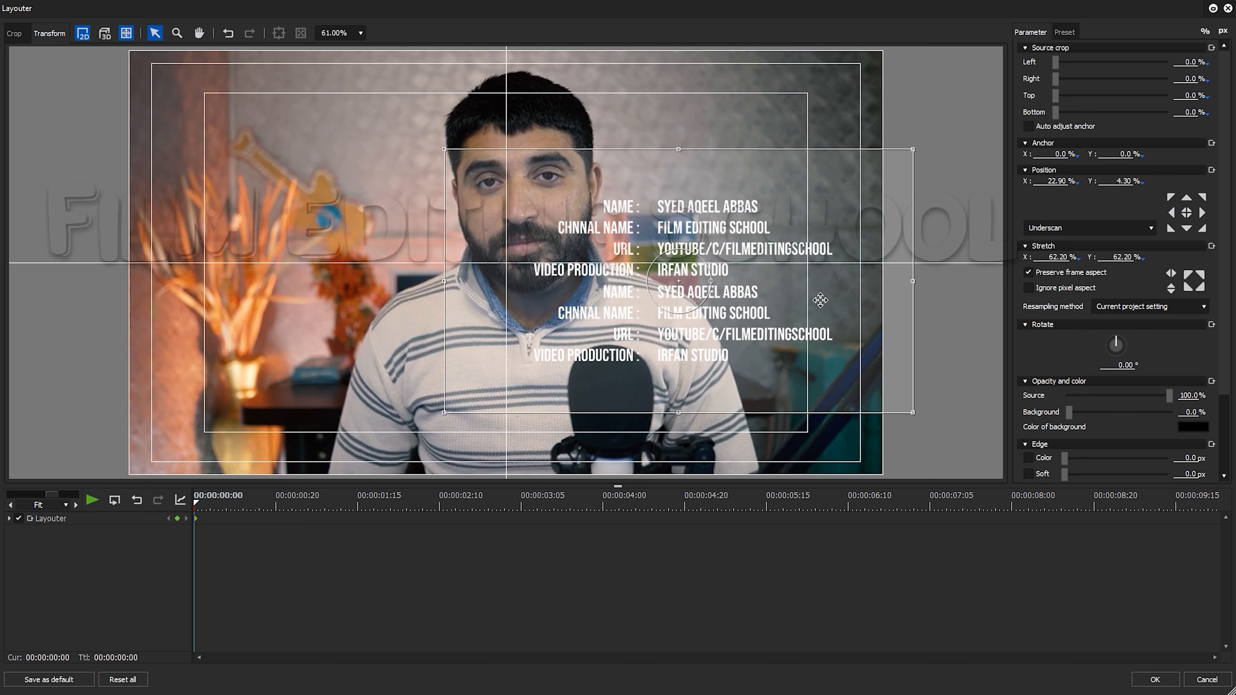
{"action": "left_click_drag", "start_coordinate": [711, 205], "coordinate": [718, 545]}
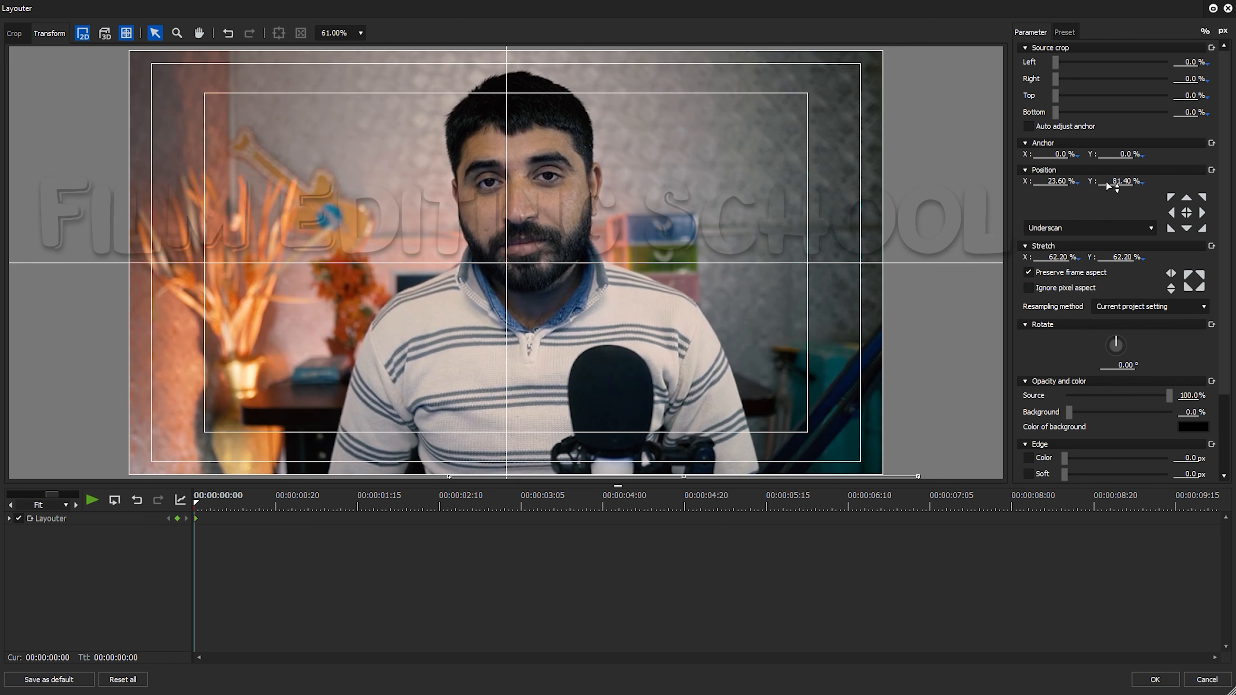
{"action": "left_click", "coordinate": [1044, 181]}
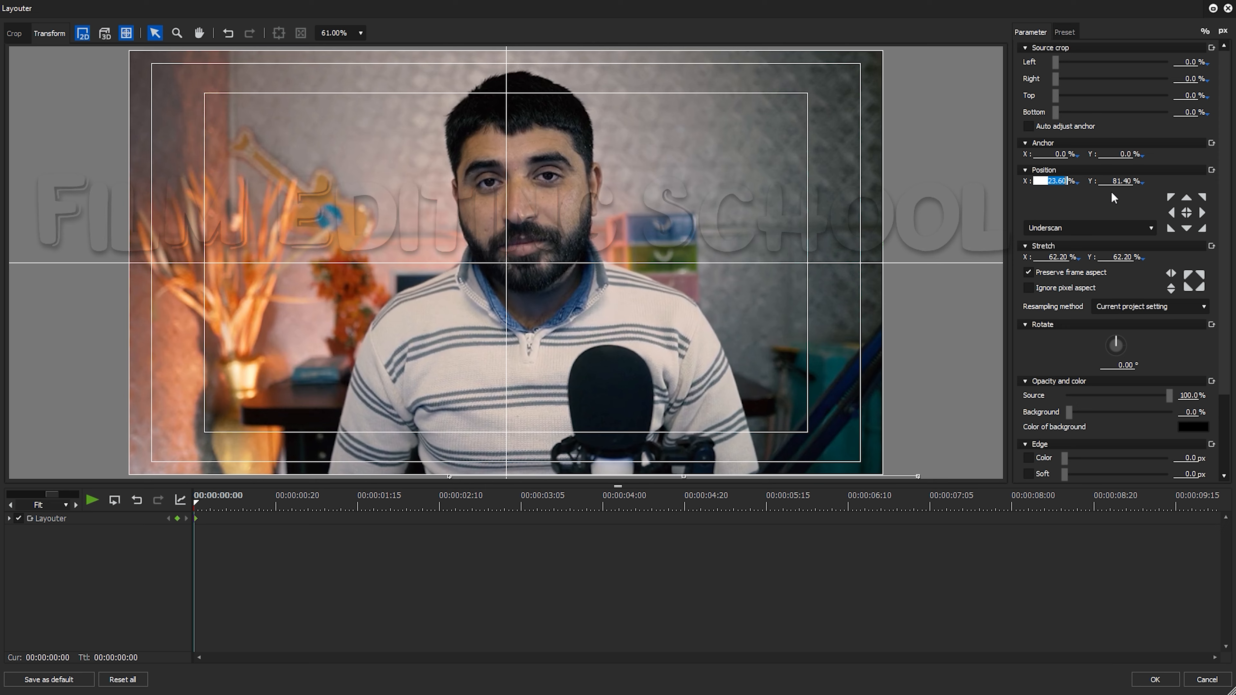
{"action": "type", "text": "25"}
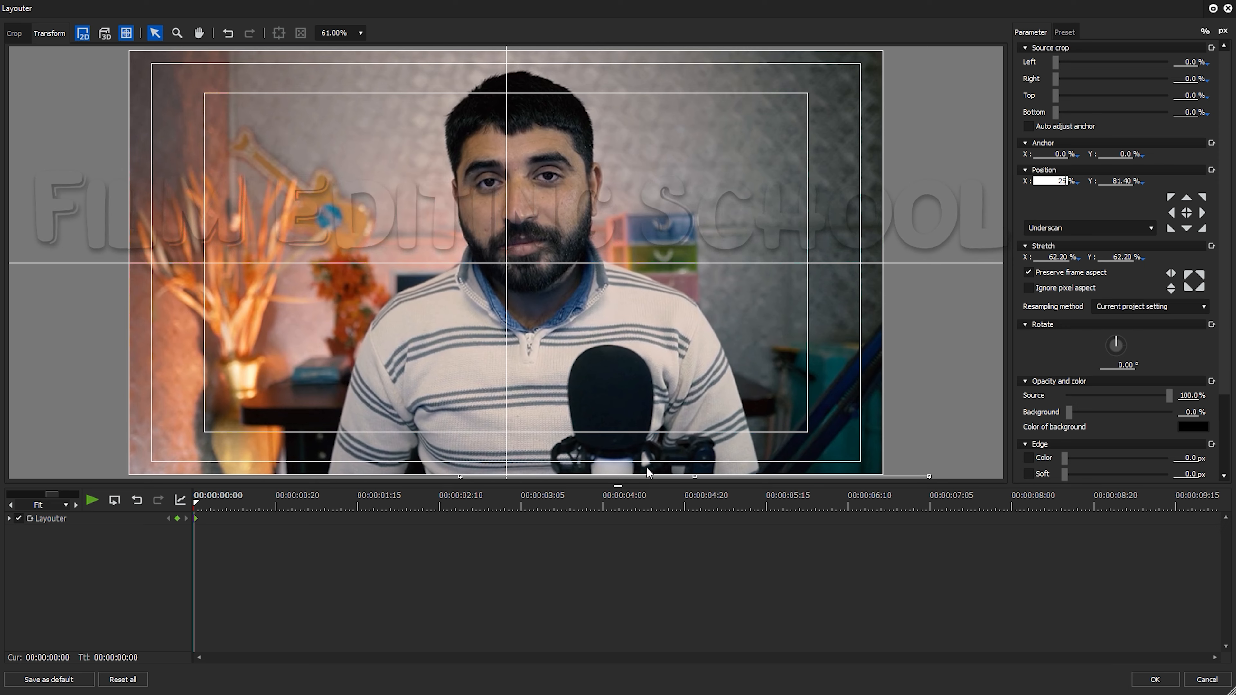
{"action": "key", "text": "Return"}
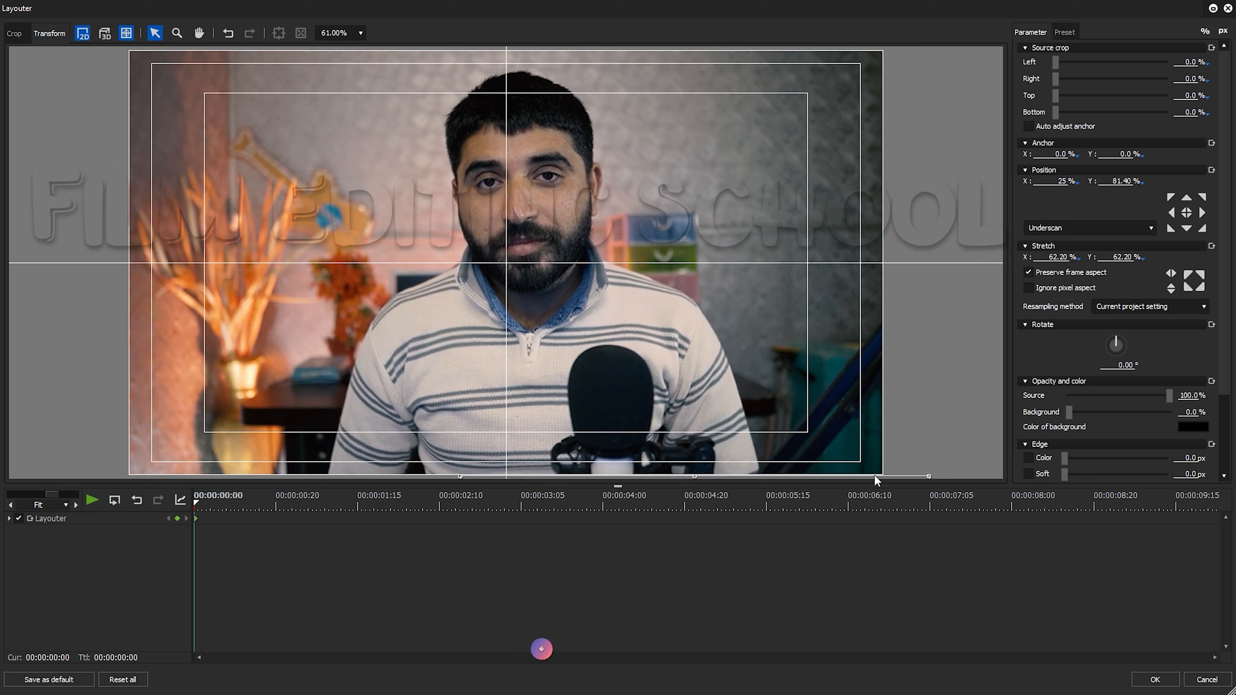
- Keyframe the credits at 00:00:10:00 above the frame by setting their position to X 25%, Y -81.40%
{"action": "left_click_drag", "start_coordinate": [198, 503], "coordinate": [1233, 518]}
{"action": "left_click", "coordinate": [1052, 188]}
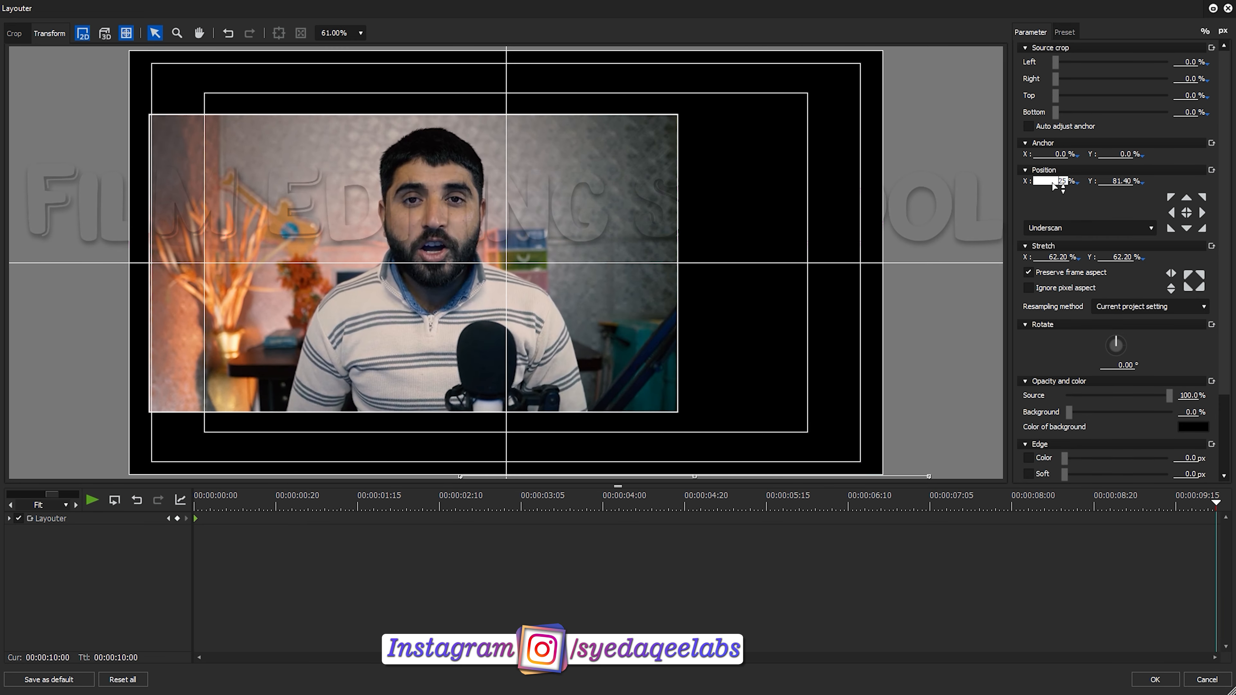
{"action": "type", "text": "-25"}
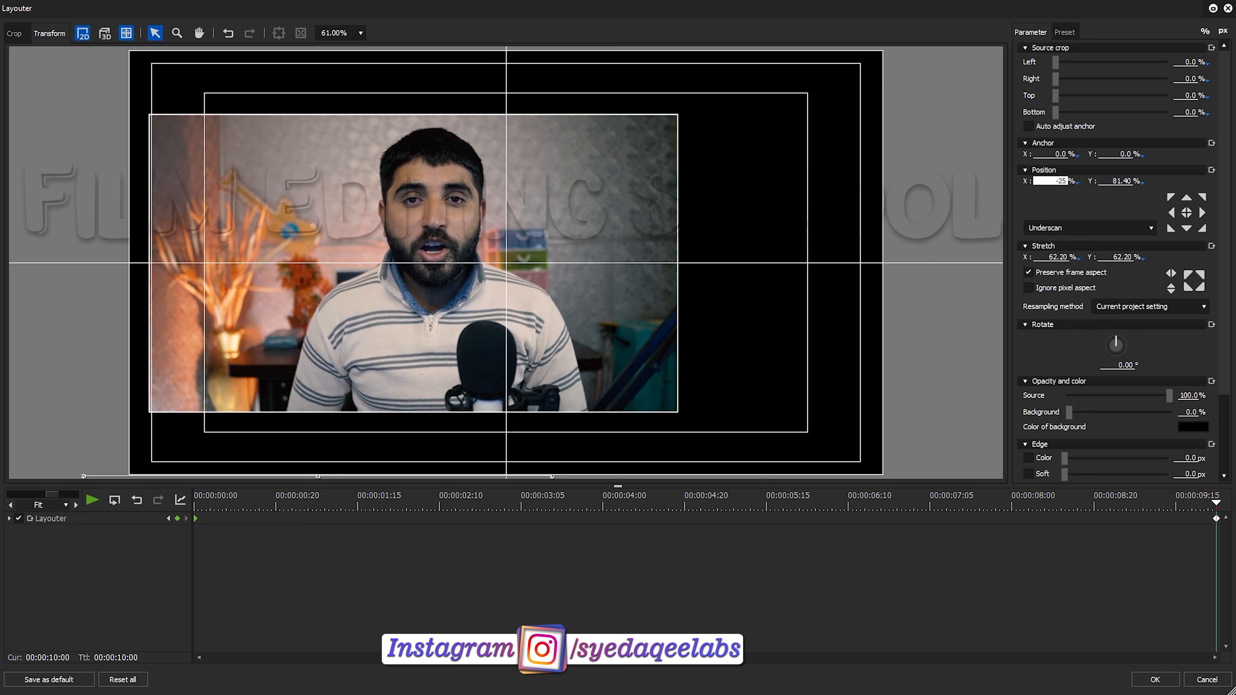
{"action": "key", "text": "BackSpace"}
{"action": "left_click", "coordinate": [1109, 185]}
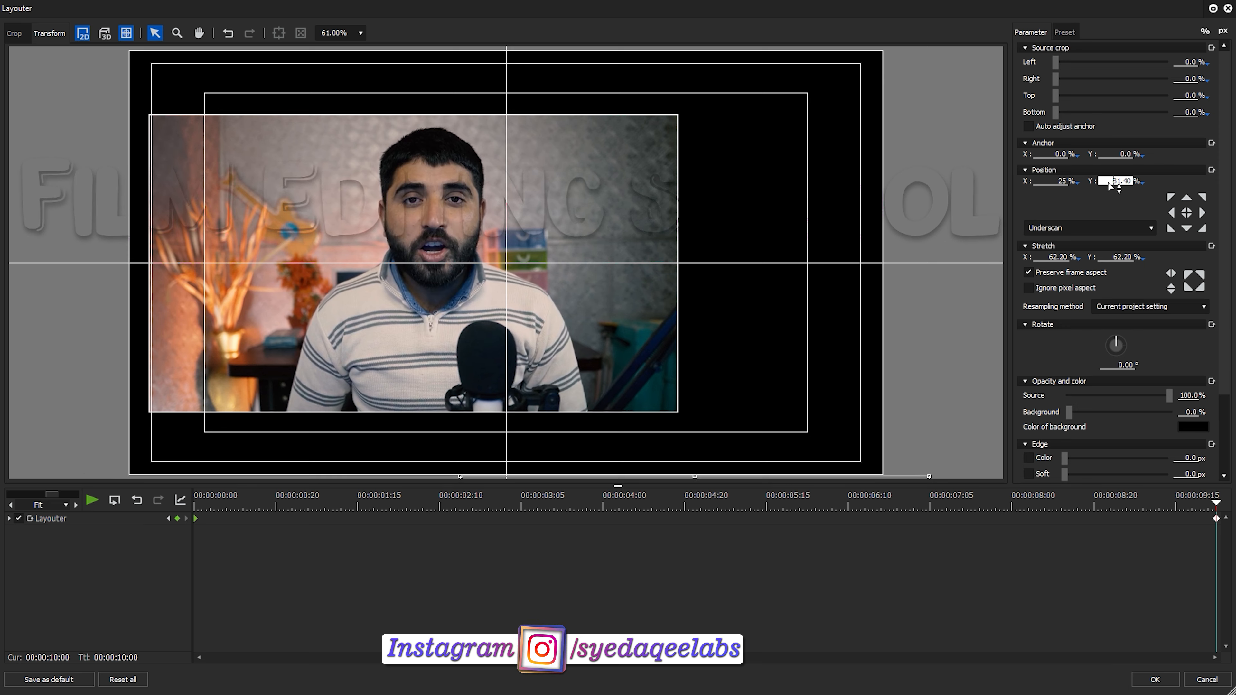
{"action": "type", "text": "-"}
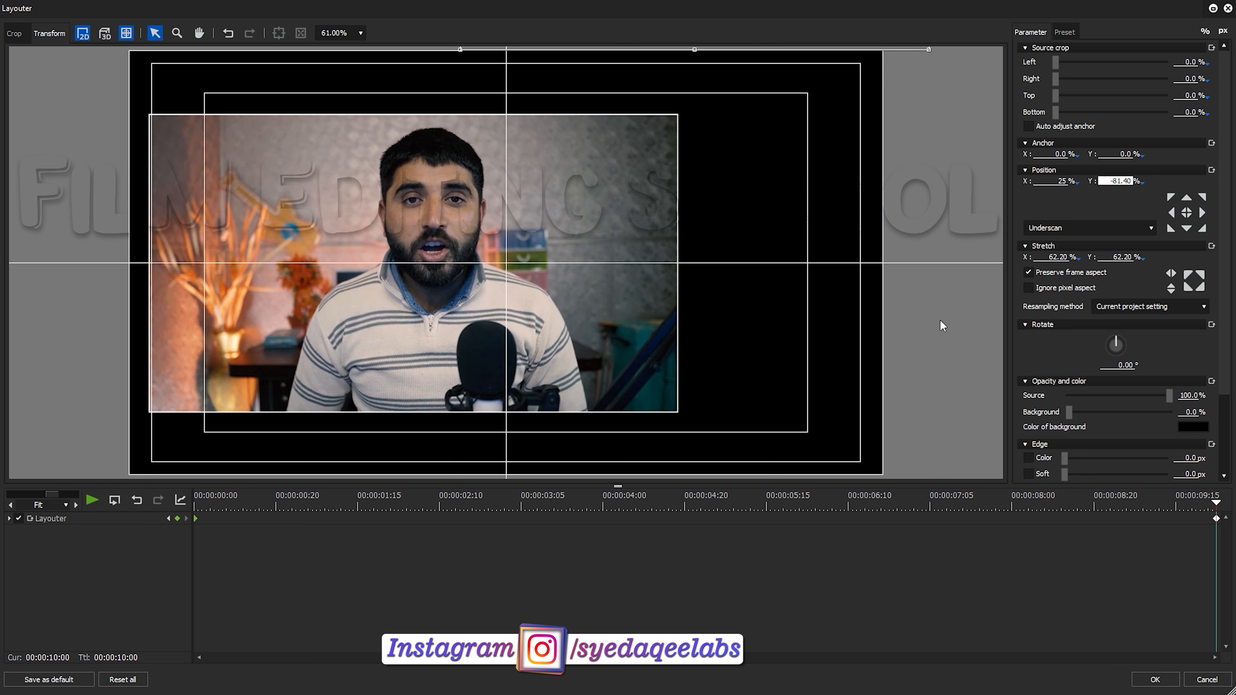
- Return to the start of the Layouter animation, apply the credits layout and play the sequence to preview the roll
{"action": "left_click_drag", "start_coordinate": [1221, 505], "coordinate": [193, 526]}
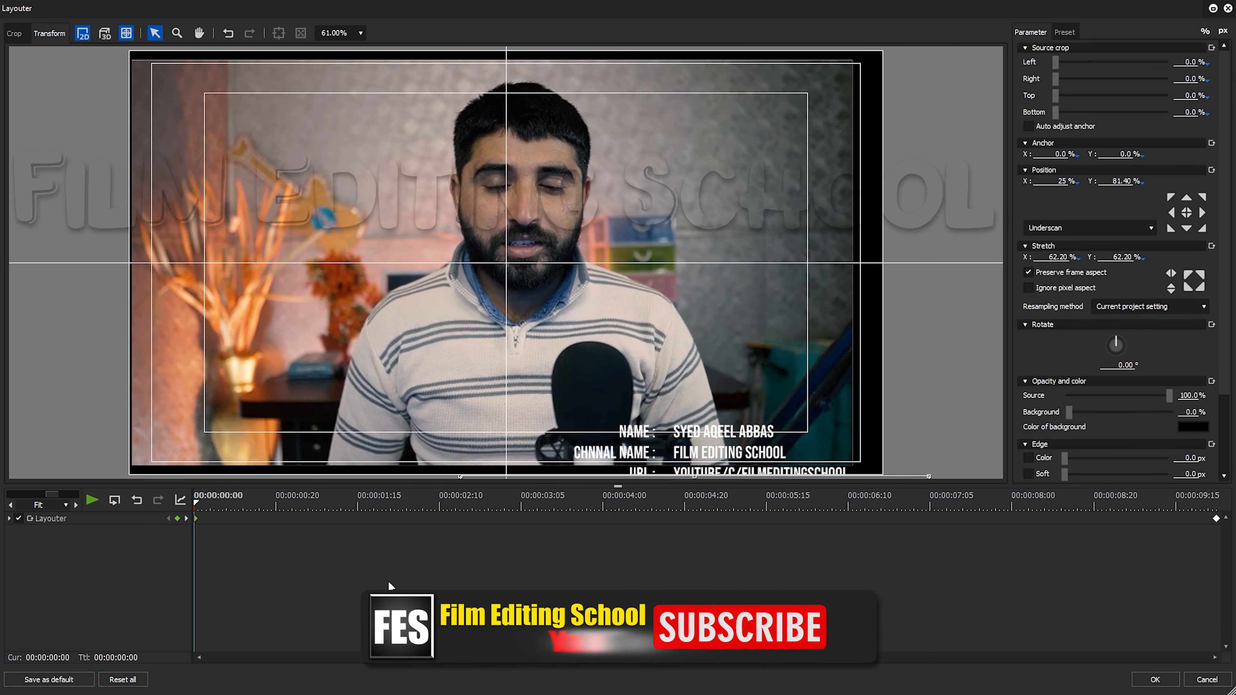
{"action": "left_click", "coordinate": [1143, 678]}
{"action": "key", "text": "space"}
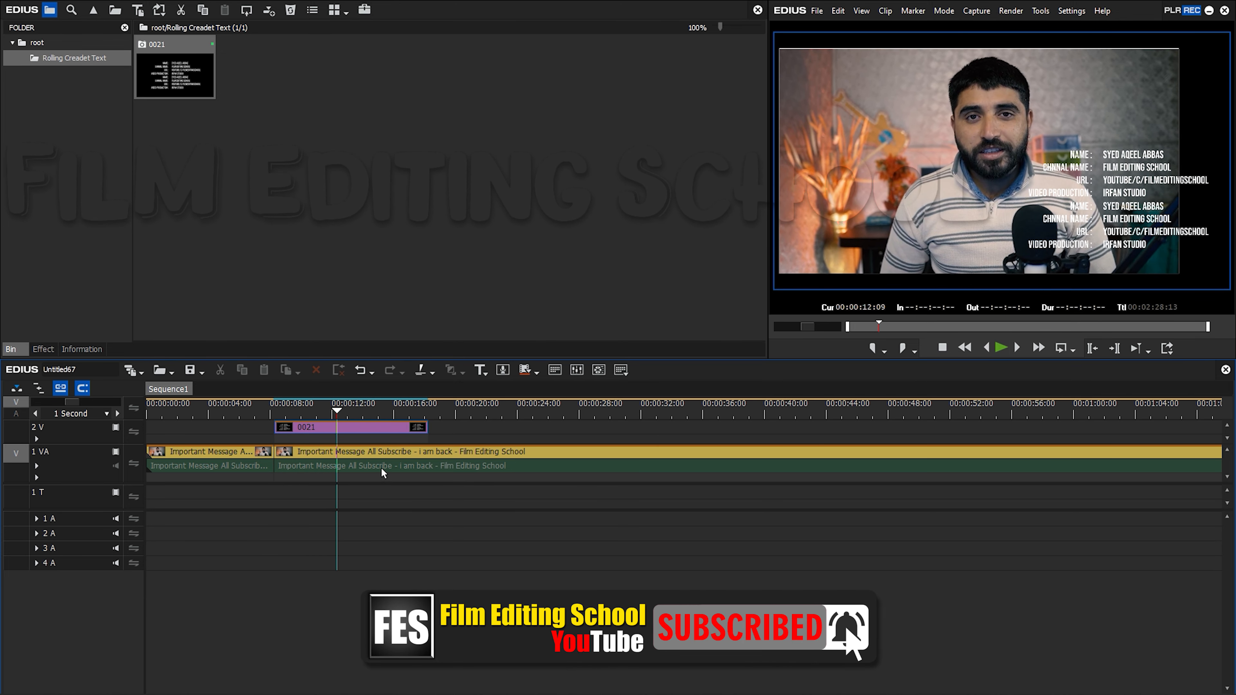
- In the Layouter of the main video's second part, move the shrink keyframes earlier, to about 3 seconds, and apply the layout
{"action": "left_click", "coordinate": [378, 452]}
{"action": "key", "text": "F7"}
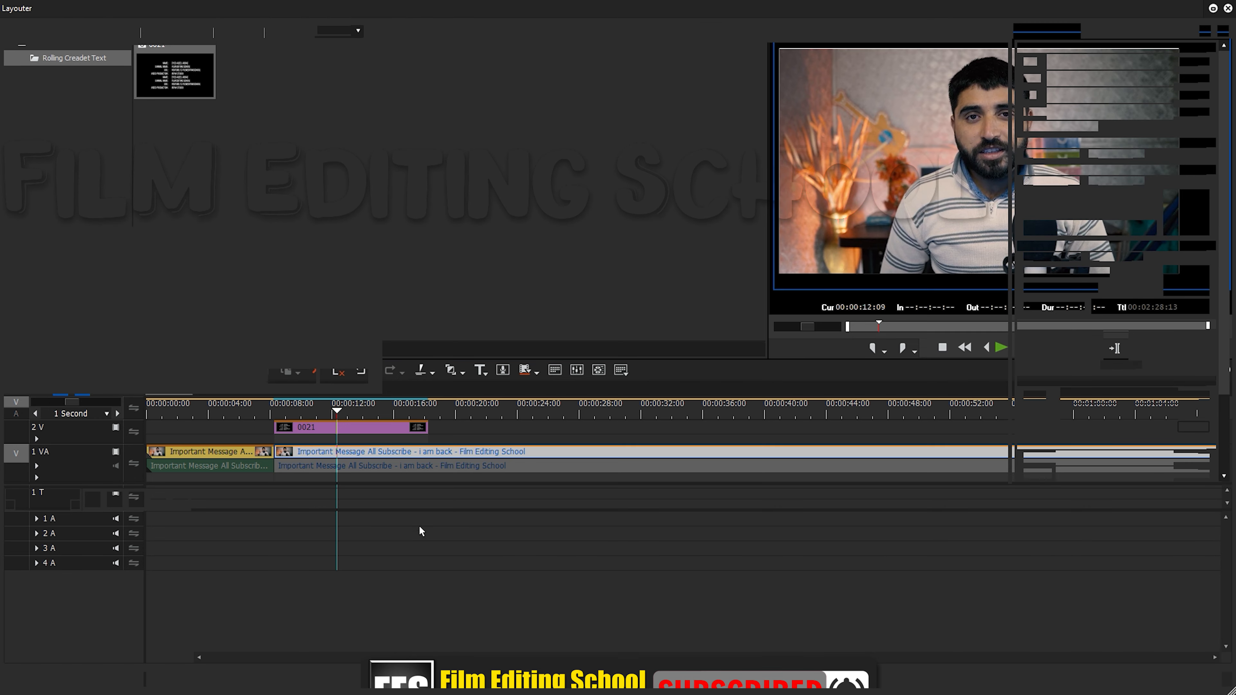
{"action": "left_click_drag", "start_coordinate": [322, 518], "coordinate": [215, 525]}
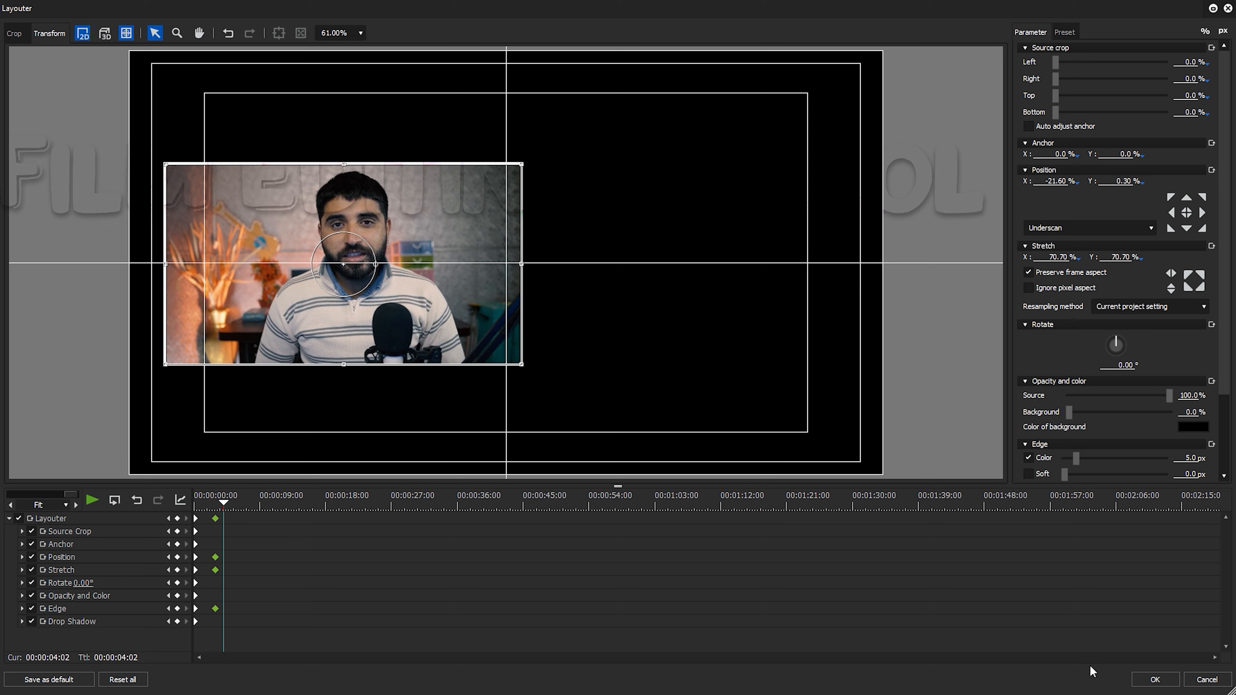
{"action": "left_click", "coordinate": [1155, 680]}
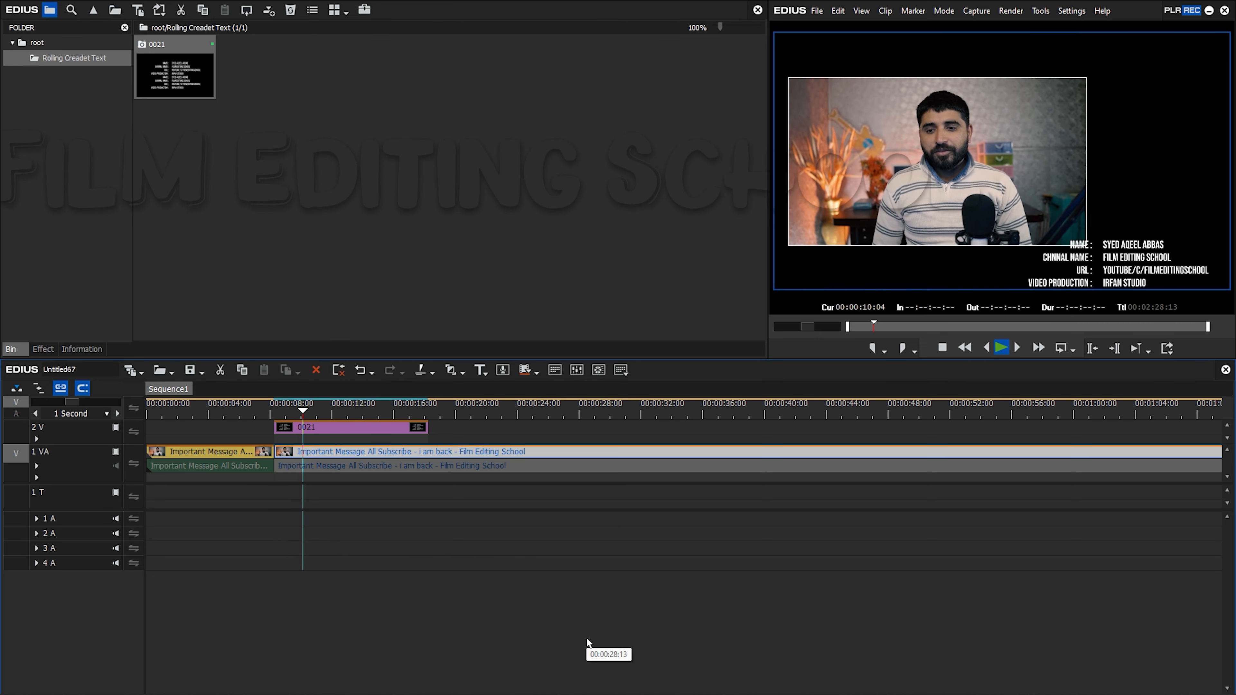
- Add one video track above 2V and enlarge the video track area to show all tracks
{"action": "right_click", "coordinate": [87, 429]}
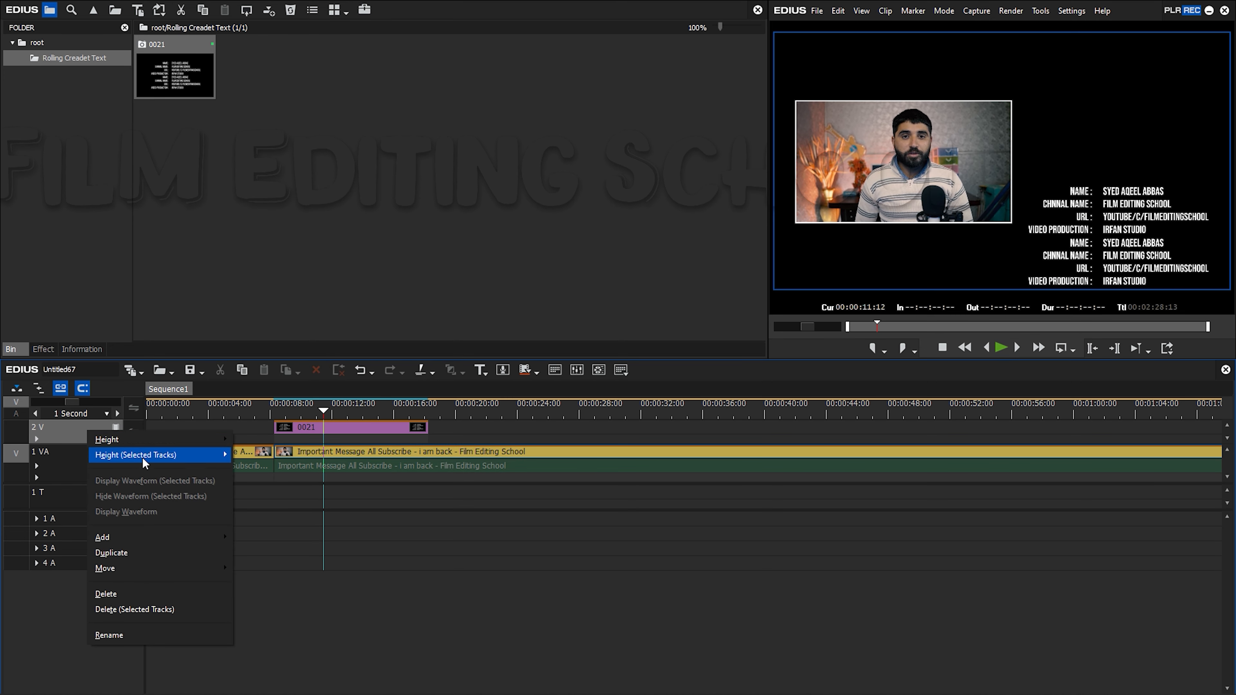
{"action": "mouse_move", "coordinate": [187, 537]}
{"action": "left_click", "coordinate": [280, 552]}
{"action": "left_click", "coordinate": [582, 555]}
{"action": "left_click_drag", "start_coordinate": [331, 510], "coordinate": [325, 615]}
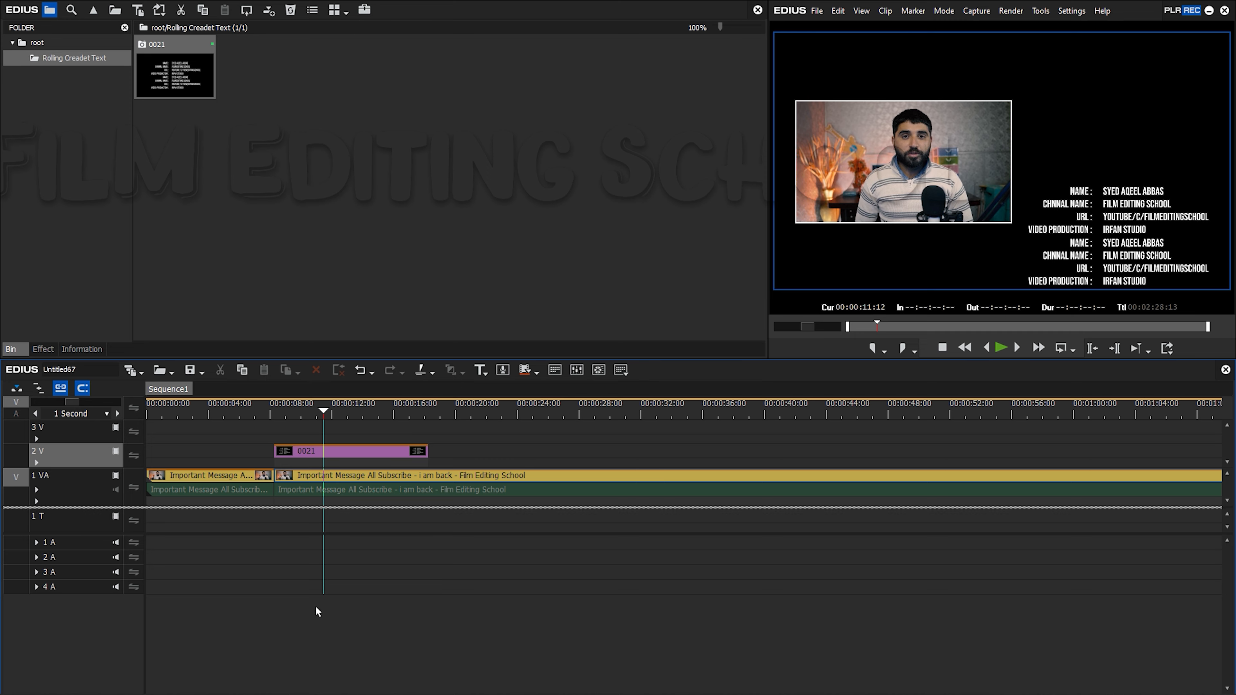
- Play the sequence from the start of the 0021 clip to check the rolling credits, and dismiss the download manager's pop-up
{"action": "left_click", "coordinate": [274, 416]}
{"action": "scroll", "coordinate": [312, 431], "scroll_direction": "up", "scroll_amount": 2}
{"action": "key", "text": "space"}
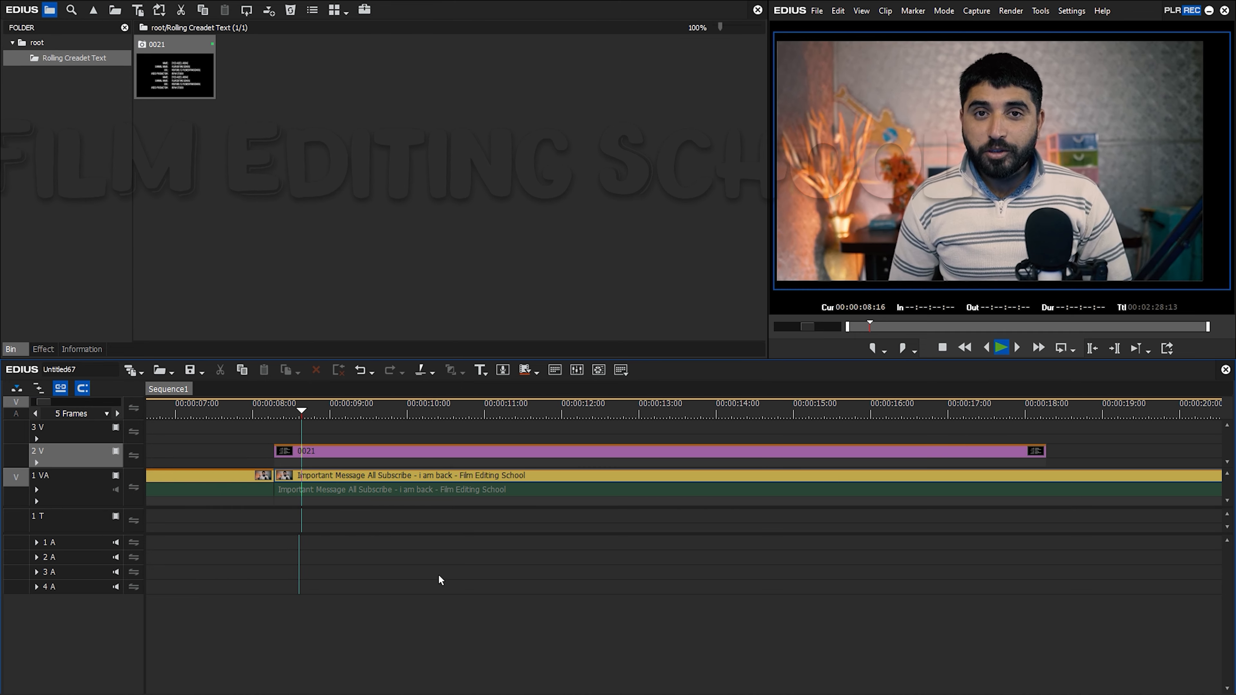
{"action": "scroll", "coordinate": [439, 572], "scroll_direction": "down", "scroll_amount": 2}
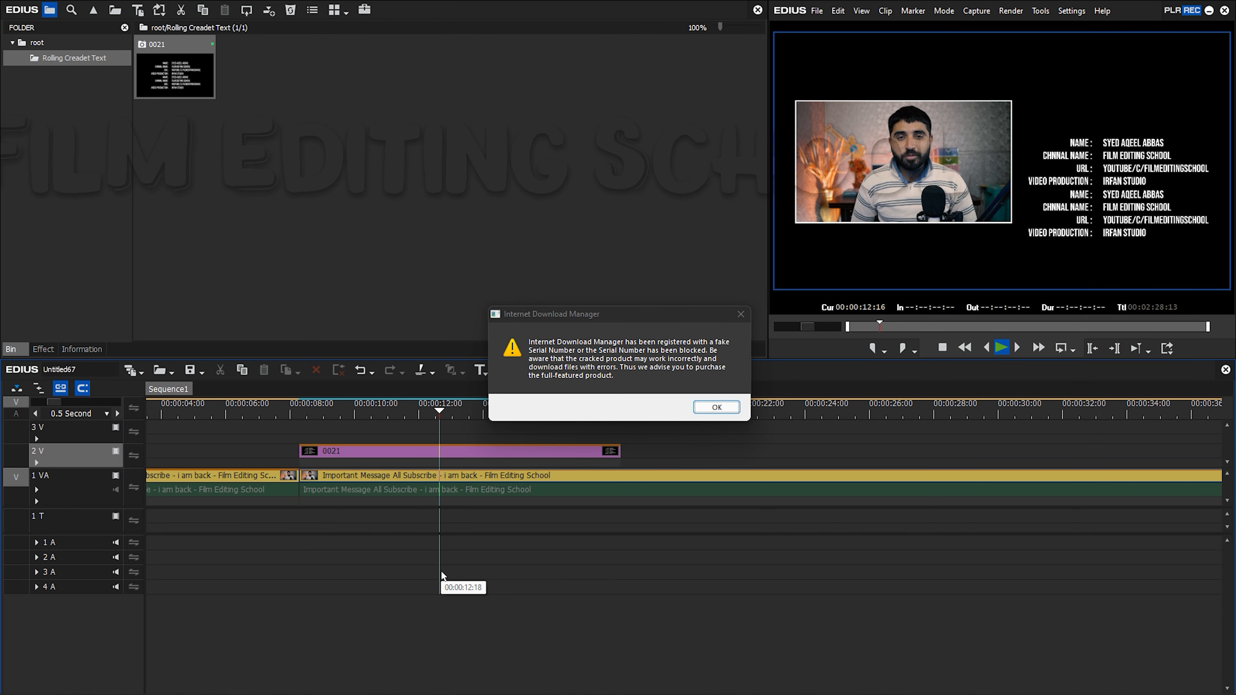
{"action": "left_click", "coordinate": [740, 314]}
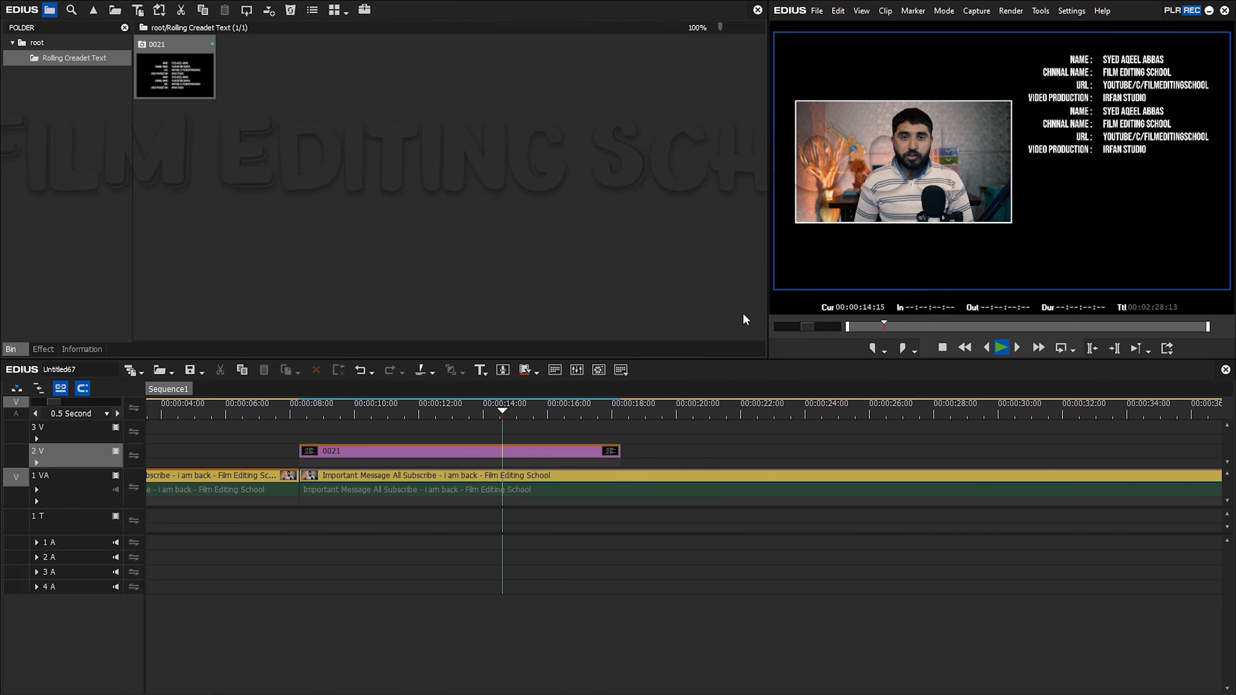
- Place a second copy of the 0021 credits image from the bin on track 3V at 00:00:13:02
{"action": "left_click", "coordinate": [571, 236]}
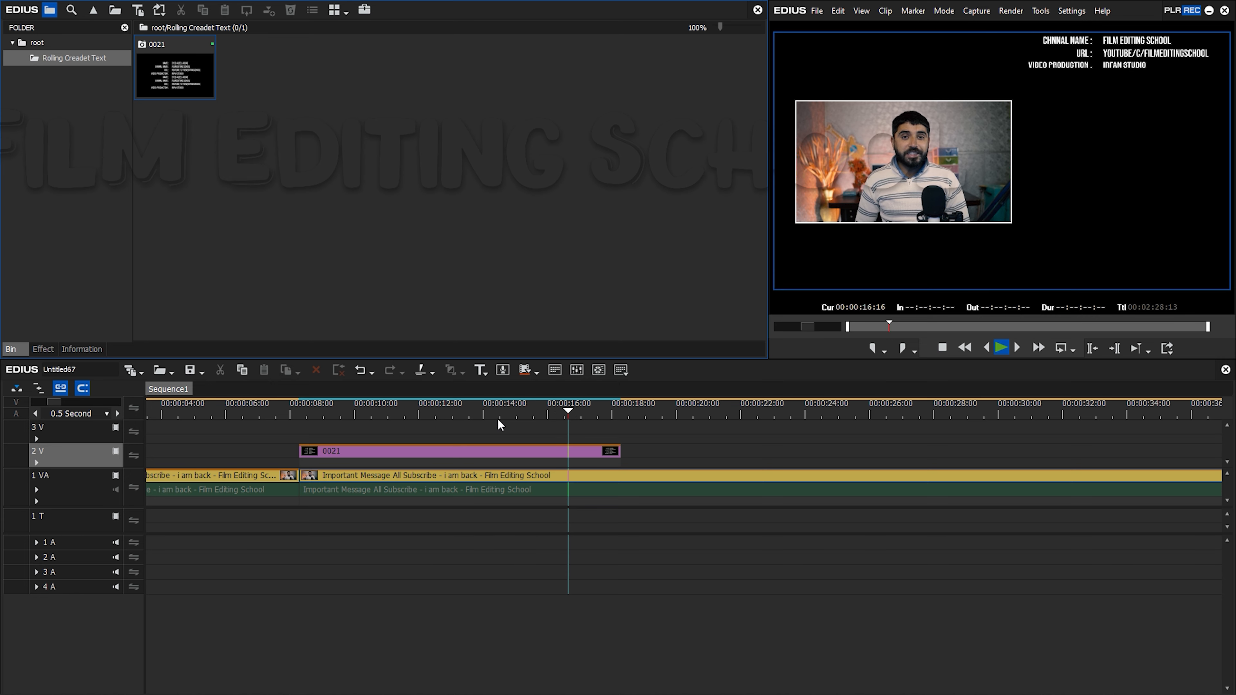
{"action": "left_click_drag", "start_coordinate": [491, 411], "coordinate": [452, 411]}
{"action": "left_click_drag", "start_coordinate": [195, 82], "coordinate": [469, 427]}
- Copy the Layouter settings of the 2V credits clip onto the new 0021 clip on 3V
{"action": "left_click", "coordinate": [44, 350]}
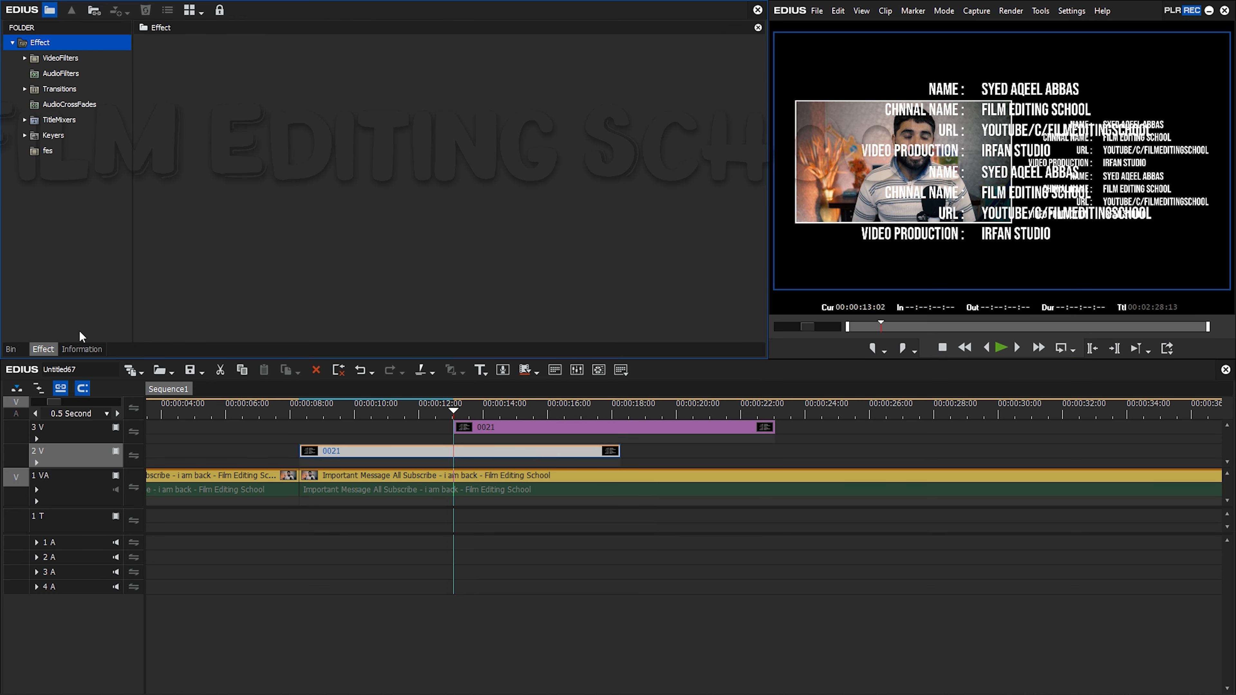
{"action": "left_click", "coordinate": [82, 349]}
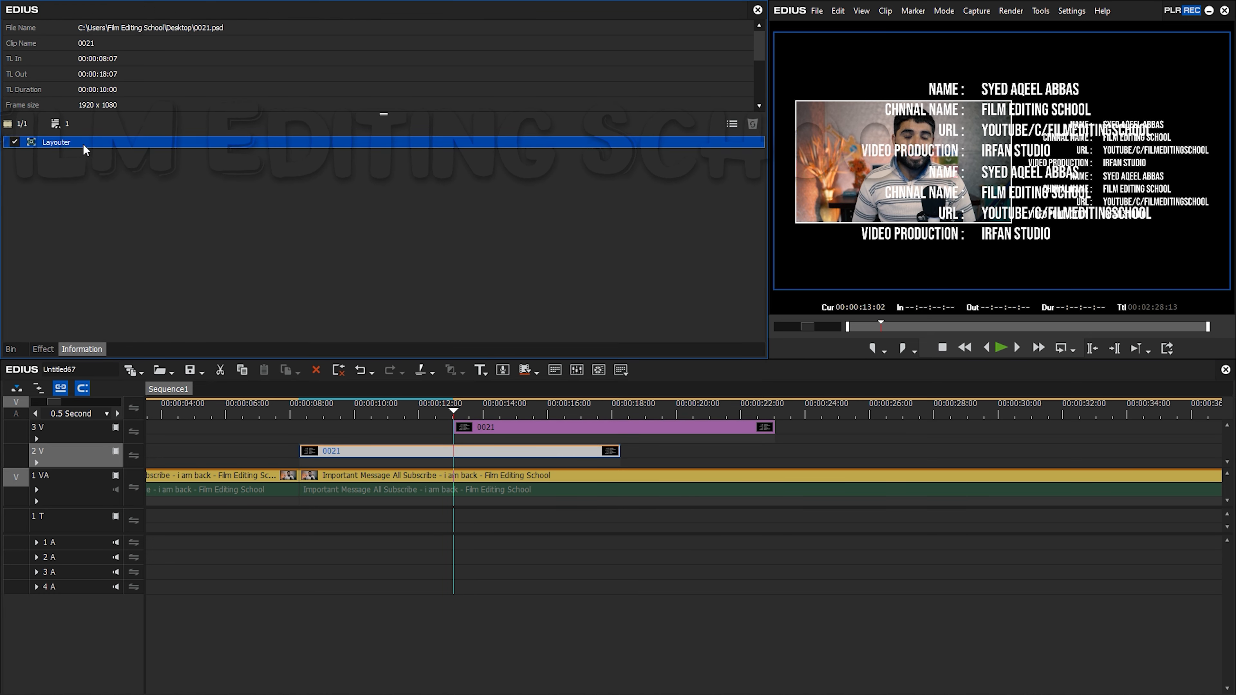
{"action": "left_click", "coordinate": [607, 430]}
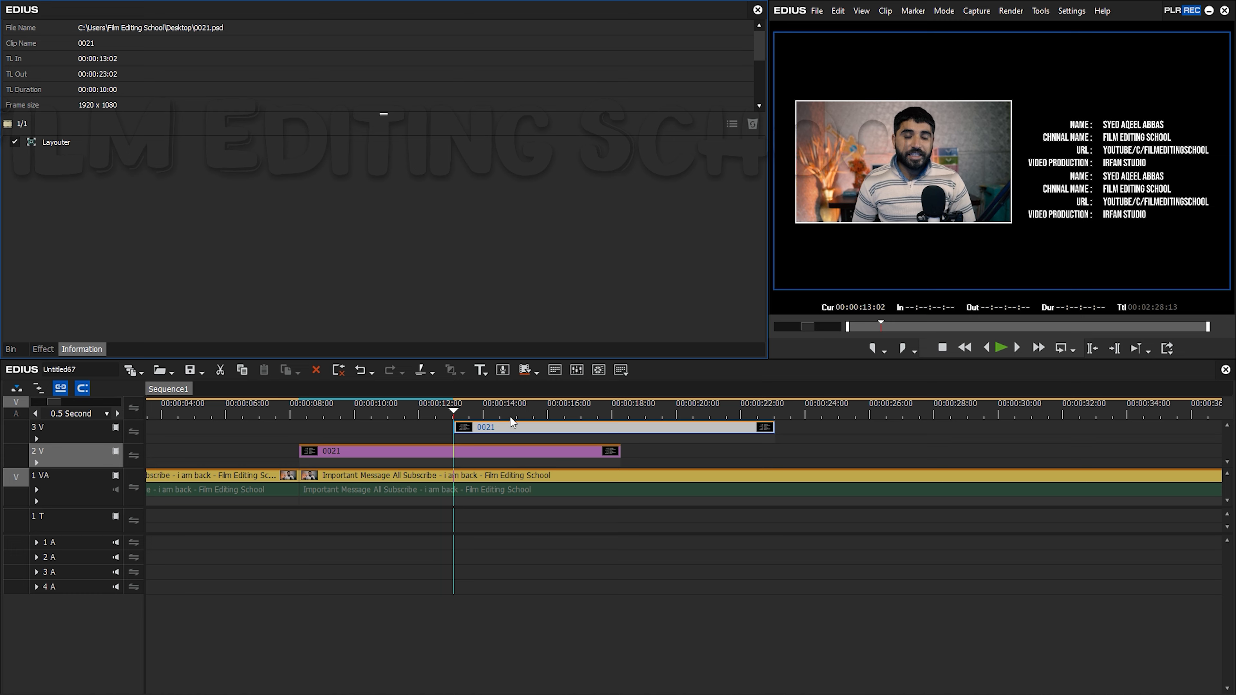
- Move the 3V credits clip earlier to start at 00:00:10:24, so its text follows just below the first credits block
{"action": "left_click_drag", "start_coordinate": [456, 407], "coordinate": [530, 427]}
{"action": "double_click", "coordinate": [560, 430]}
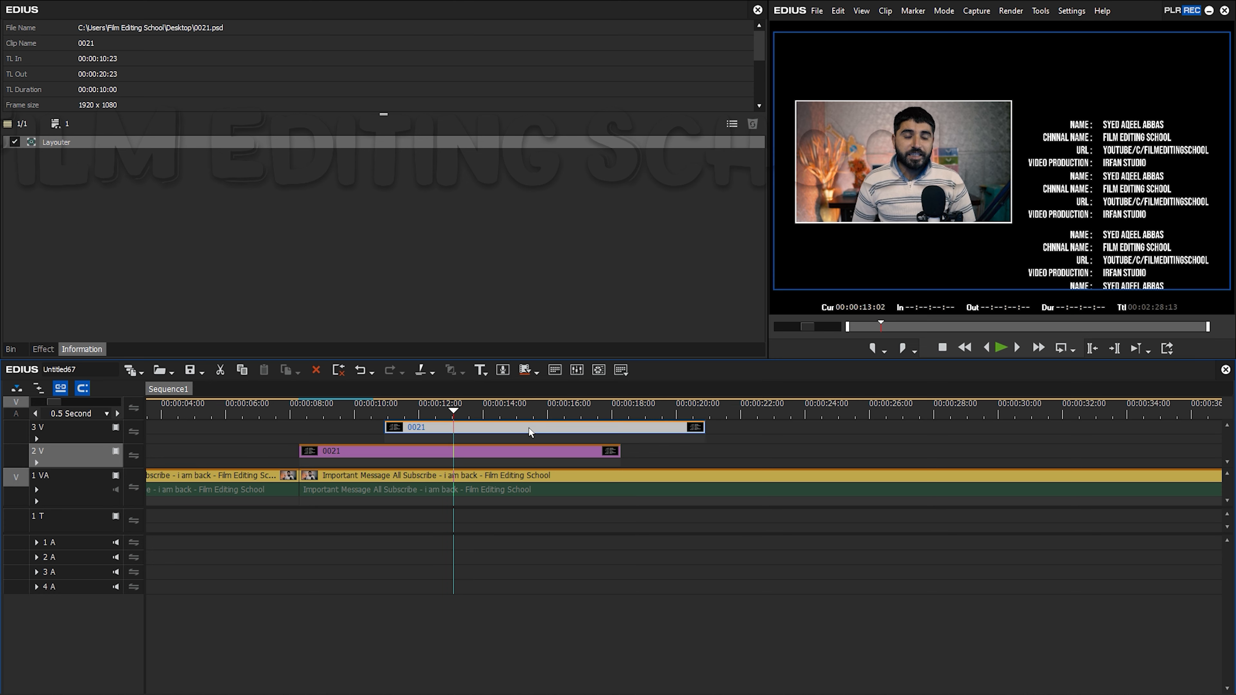
{"action": "left_click_drag", "start_coordinate": [536, 427], "coordinate": [513, 429]}
- Check the gap between the two credits blocks around 00:00:14:00 and shift the 3V clip to start at 00:00:10:19 for even line spacing
{"action": "left_click", "coordinate": [396, 408]}
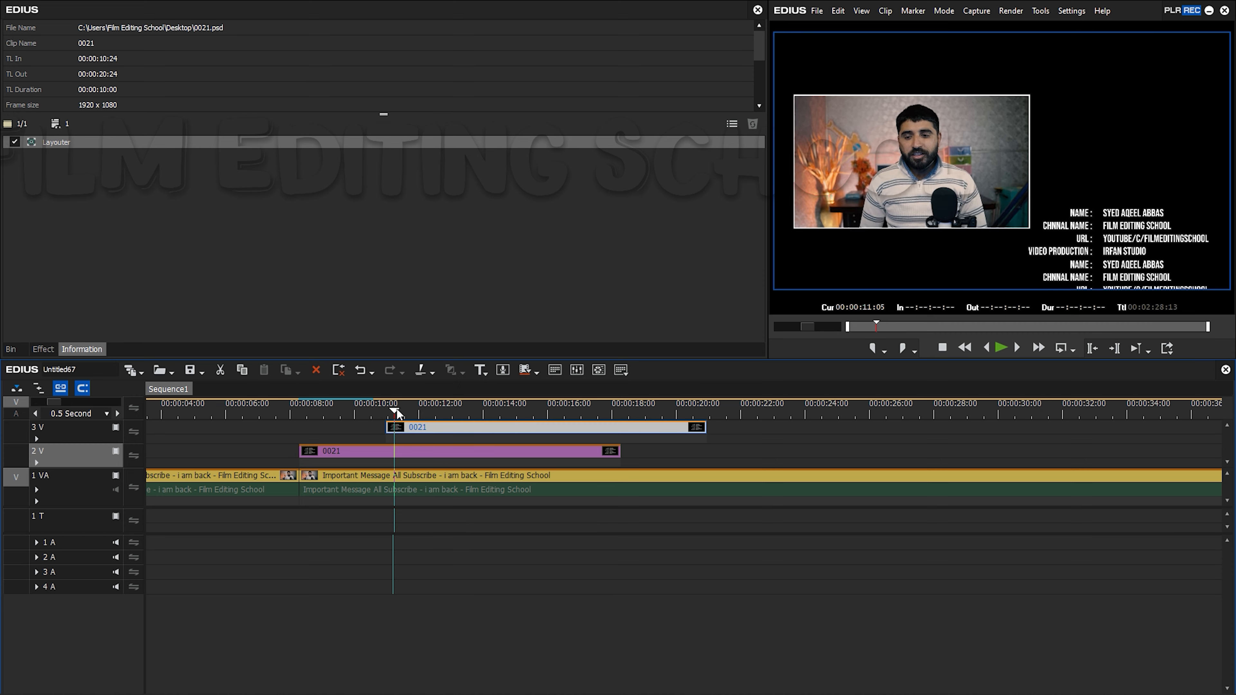
{"action": "scroll", "coordinate": [459, 419], "scroll_direction": "up", "scroll_amount": 4}
{"action": "left_click", "coordinate": [287, 409]}
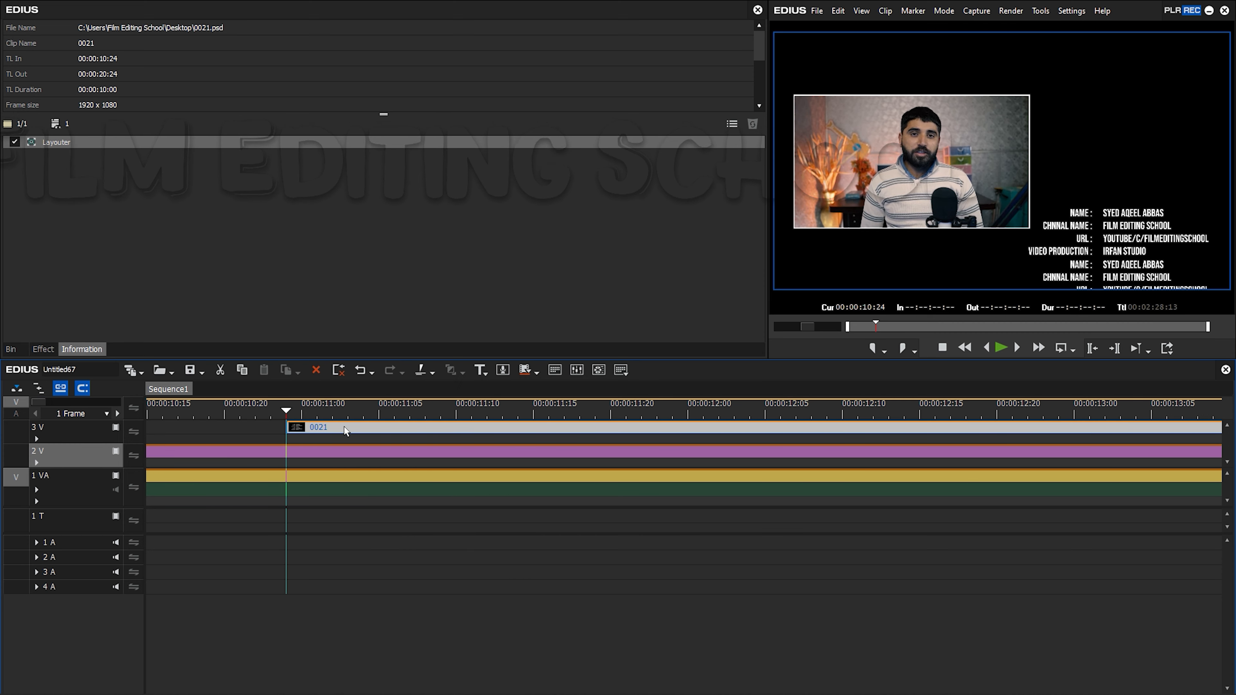
{"action": "left_click_drag", "start_coordinate": [369, 409], "coordinate": [711, 411]}
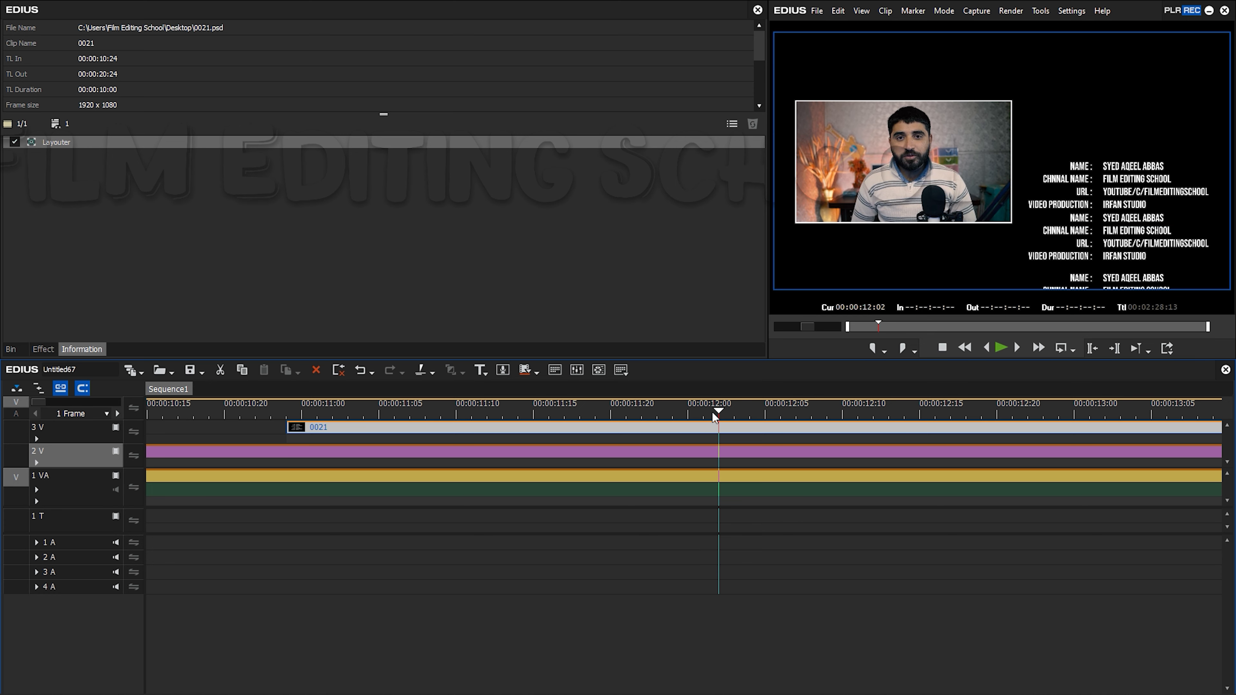
{"action": "scroll", "coordinate": [733, 429], "scroll_direction": "down", "scroll_amount": 4}
{"action": "mouse_move", "coordinate": [619, 411]}
{"action": "left_mouse_down"}
{"action": "mouse_move", "coordinate": [691, 413]}
{"action": "mouse_move", "coordinate": [630, 411]}
{"action": "left_mouse_up"}
{"action": "scroll", "coordinate": [694, 415], "scroll_direction": "up", "scroll_amount": 4}
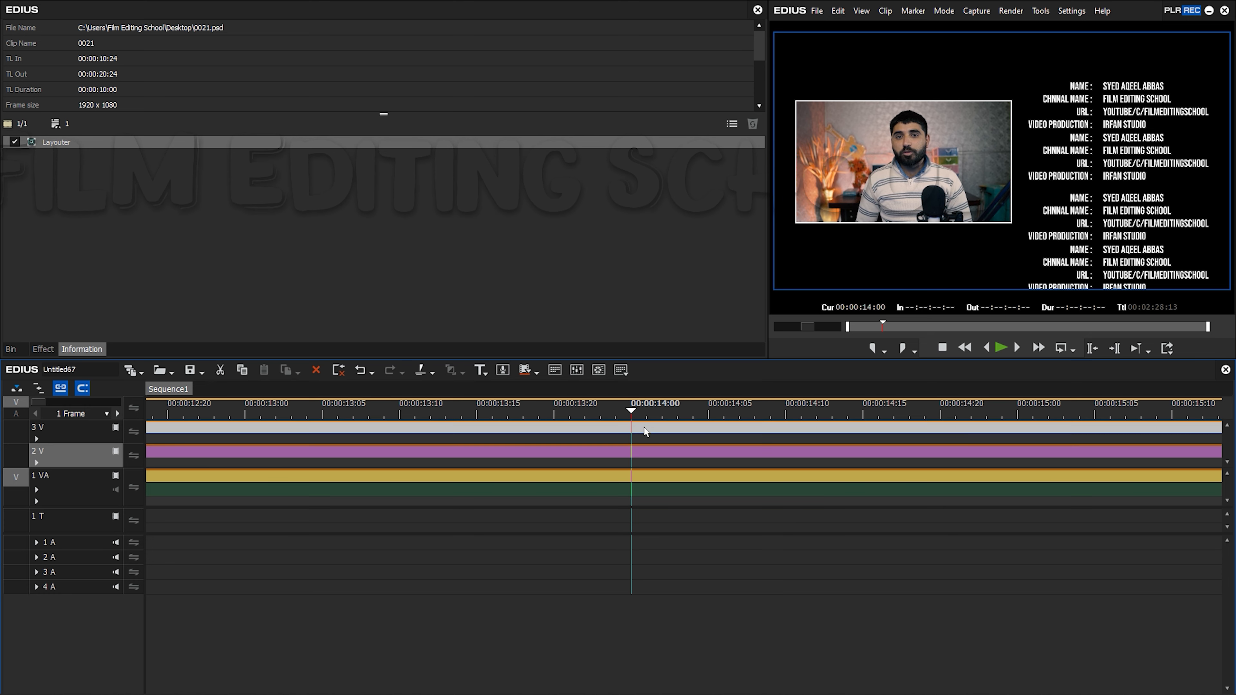
{"action": "left_click_drag", "start_coordinate": [646, 429], "coordinate": [684, 431]}
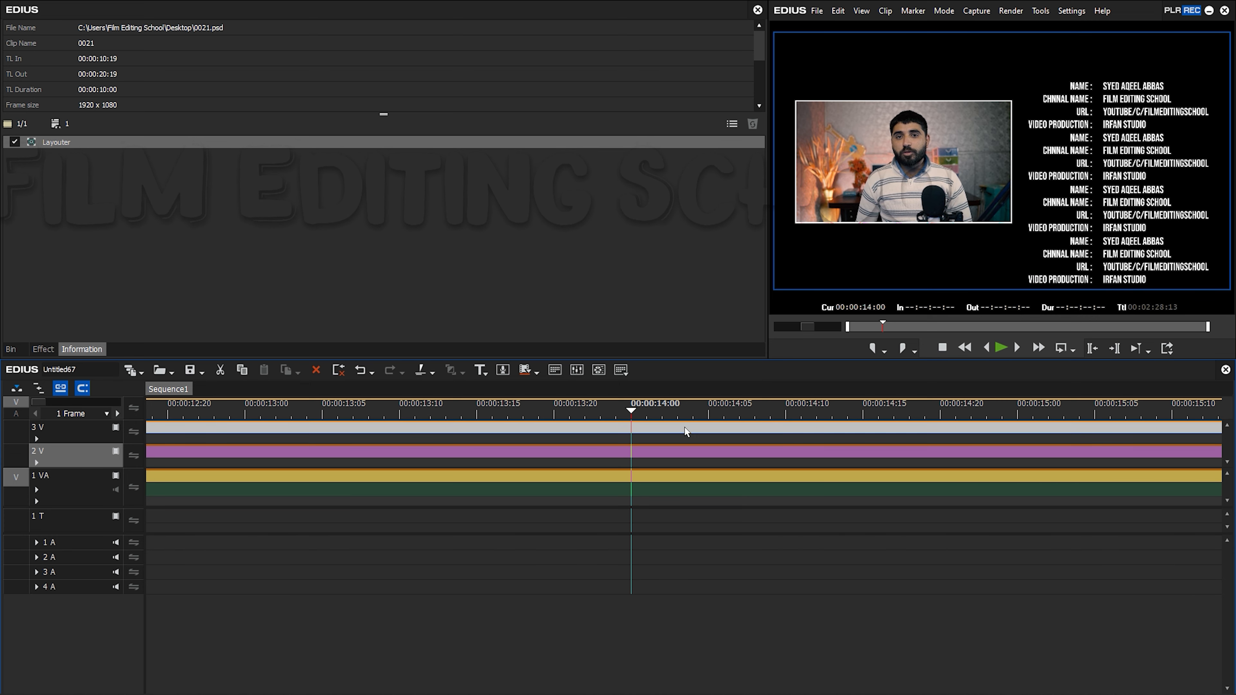
{"action": "left_click", "coordinate": [872, 607]}
{"action": "scroll", "coordinate": [883, 594], "scroll_direction": "down", "scroll_amount": 5}
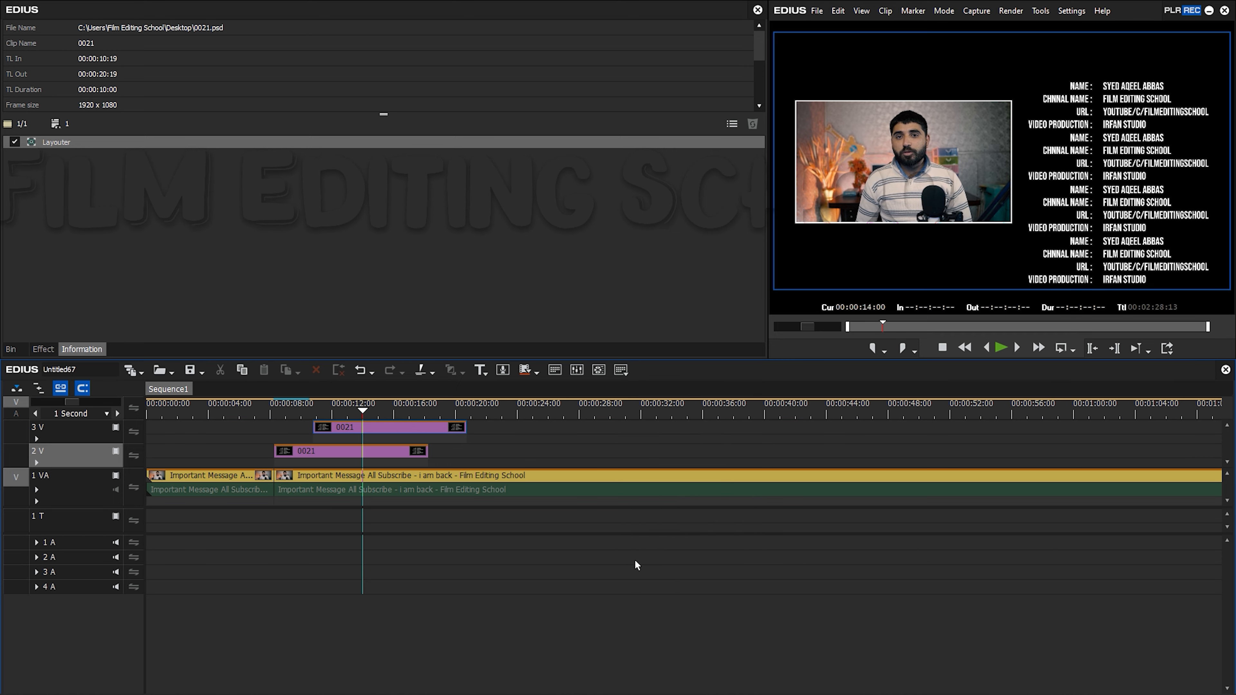
- Play the credits past 00:00:14:00 and add one new video track above 3V
{"action": "key", "text": "a"}
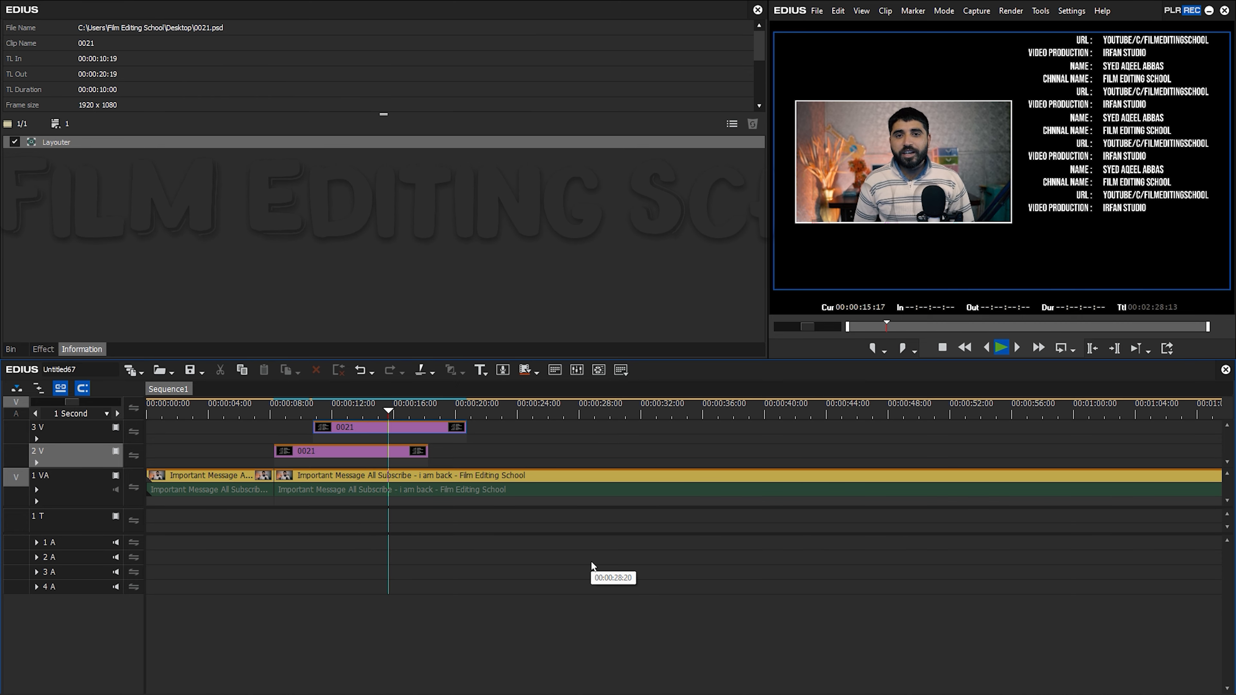
{"action": "right_click", "coordinate": [88, 437]}
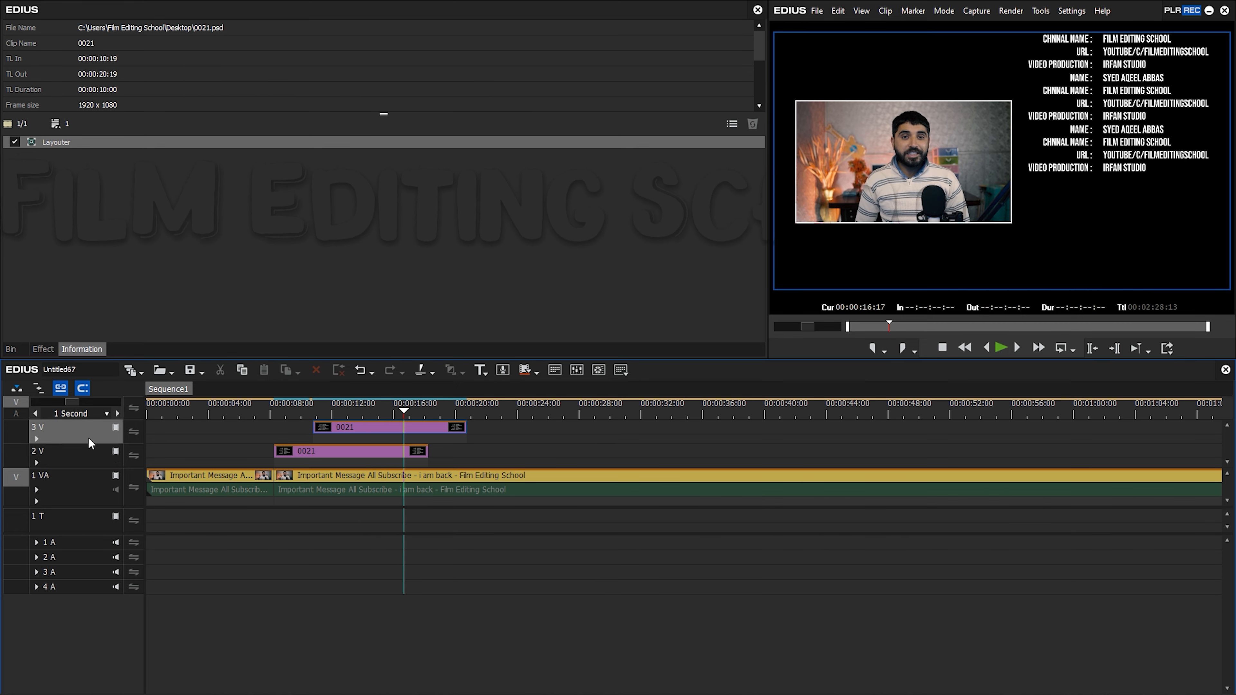
{"action": "mouse_move", "coordinate": [193, 542]}
{"action": "left_click", "coordinate": [275, 561]}
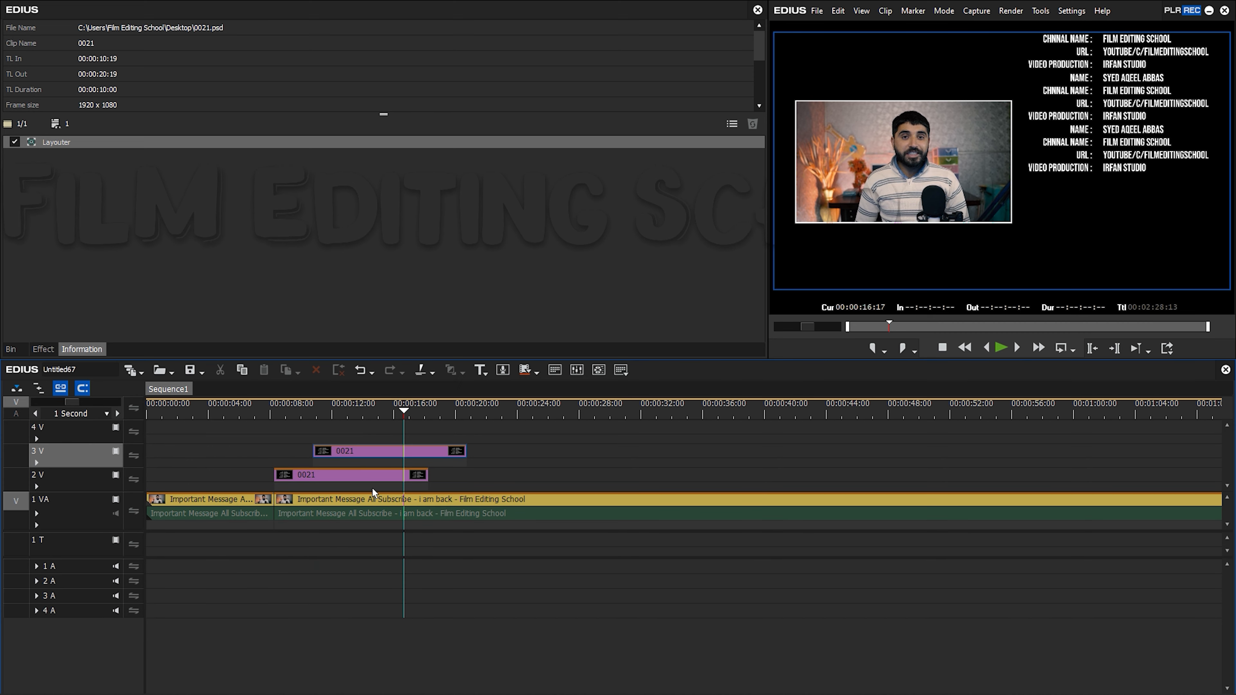
- Copy the 0021 credits clip from 3V and paste it onto track 4V at 00:00:16:17
{"action": "left_click", "coordinate": [384, 453]}
{"action": "key", "text": "ctrl+c"}
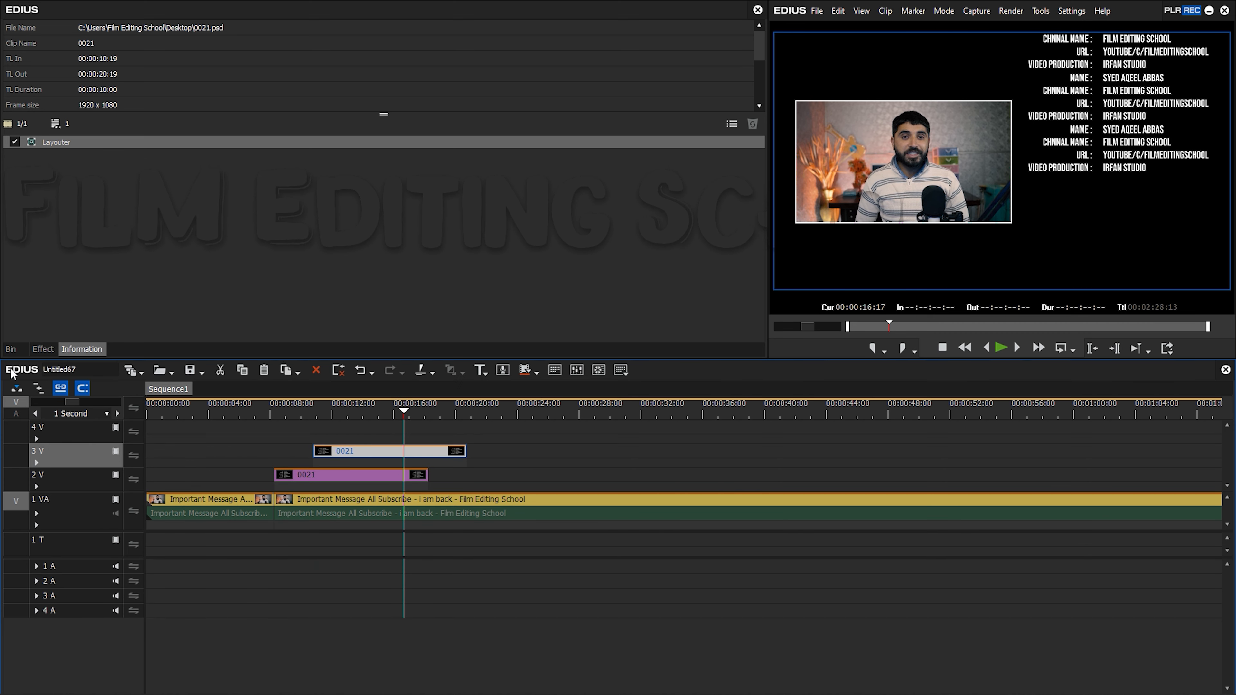
{"action": "left_click", "coordinate": [11, 349]}
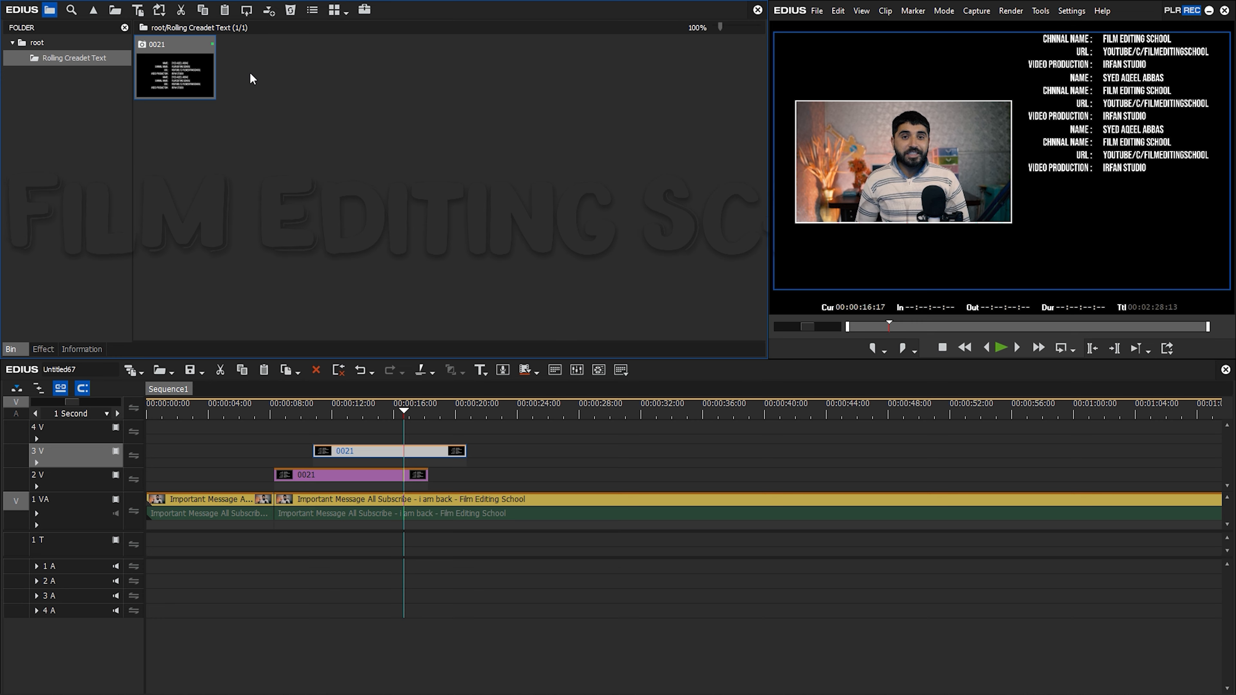
{"action": "left_click", "coordinate": [77, 428]}
{"action": "key", "text": "ctrl+v"}
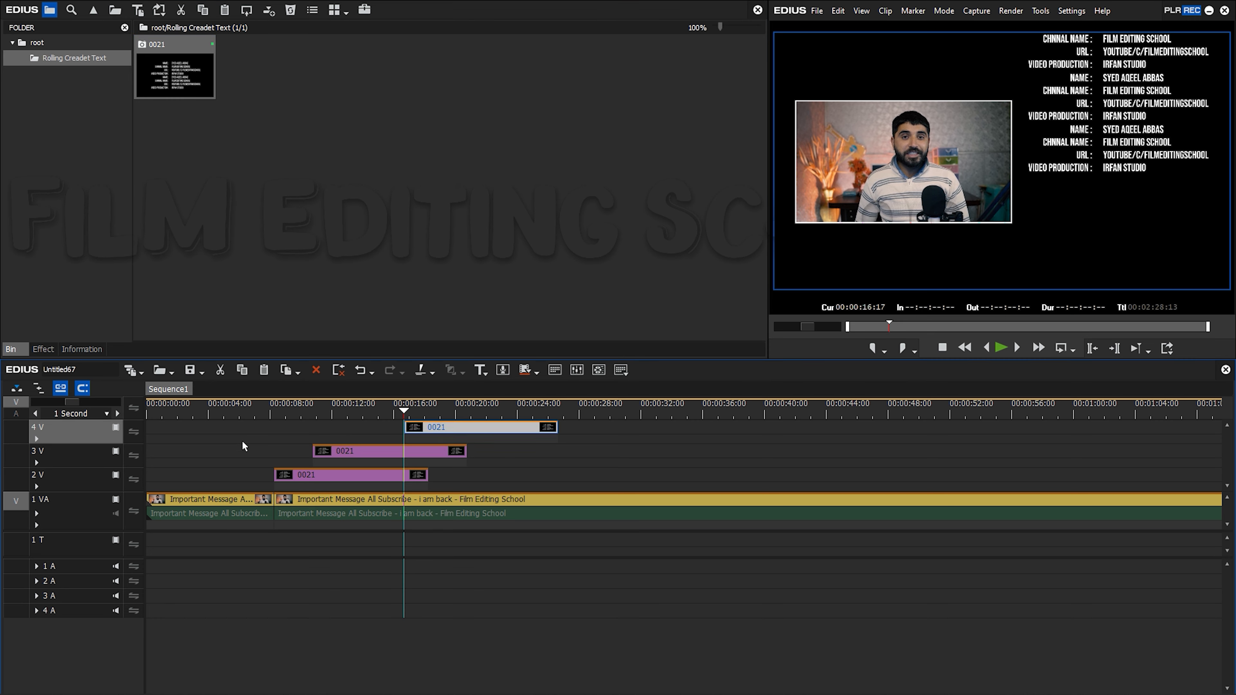
- Copy the Layouter settings of the 3V credits clip onto the new 0021 clip on 4V
{"action": "left_click", "coordinate": [384, 450]}
{"action": "left_click", "coordinate": [86, 348]}
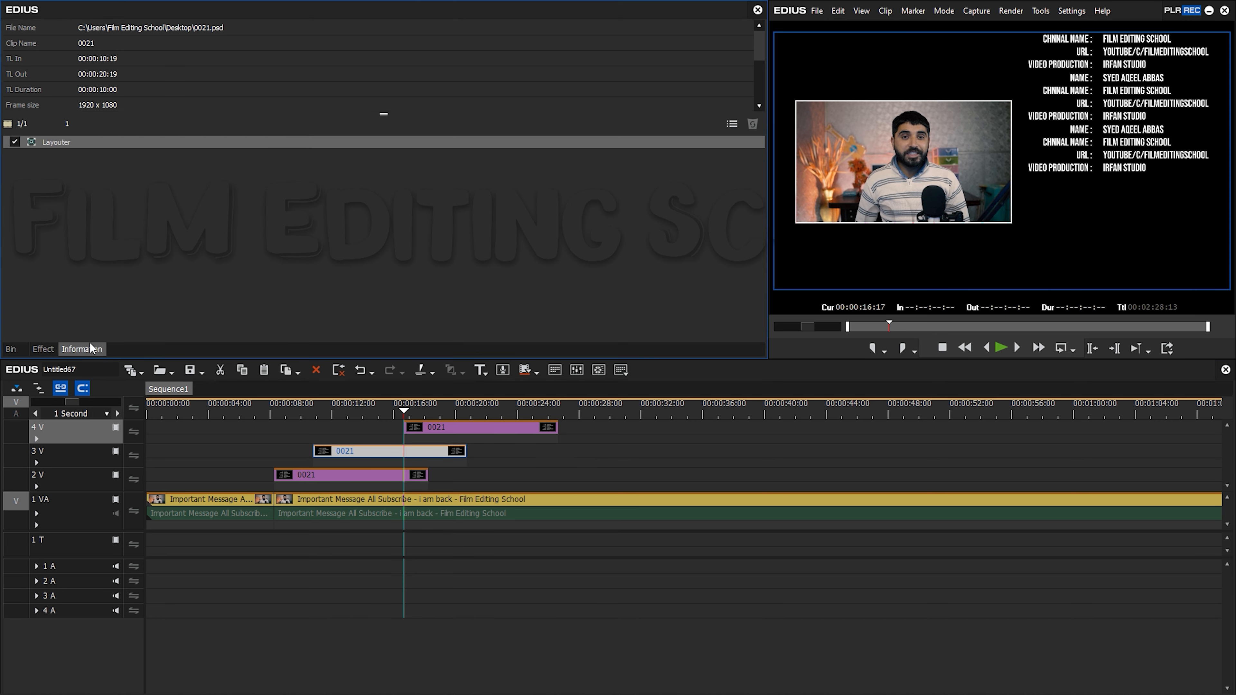
{"action": "left_click", "coordinate": [59, 141]}
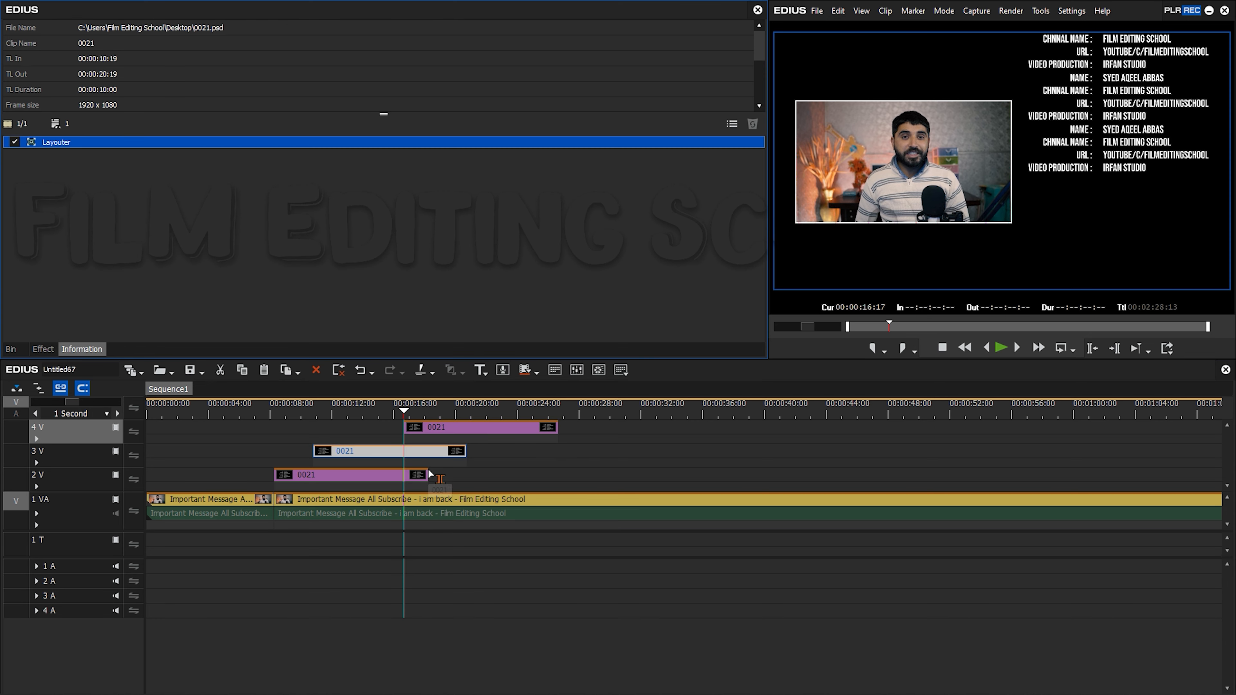
{"action": "left_click", "coordinate": [421, 451]}
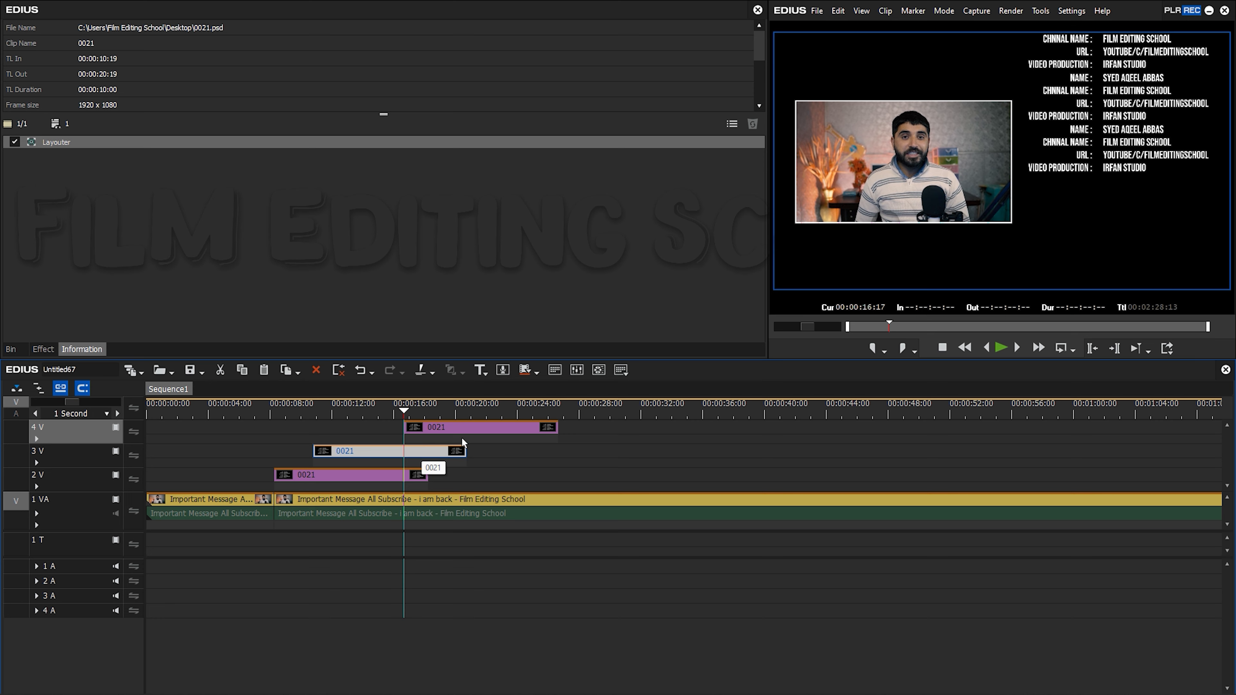
{"action": "left_click", "coordinate": [56, 347]}
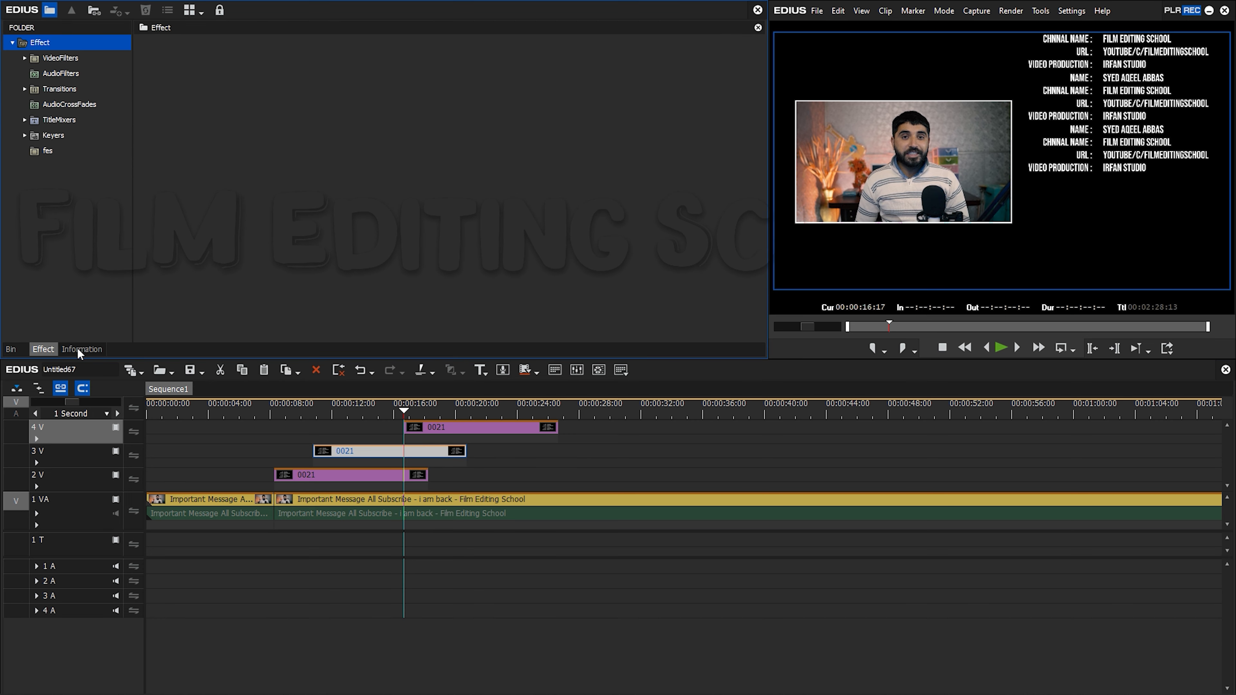
{"action": "left_click", "coordinate": [77, 347]}
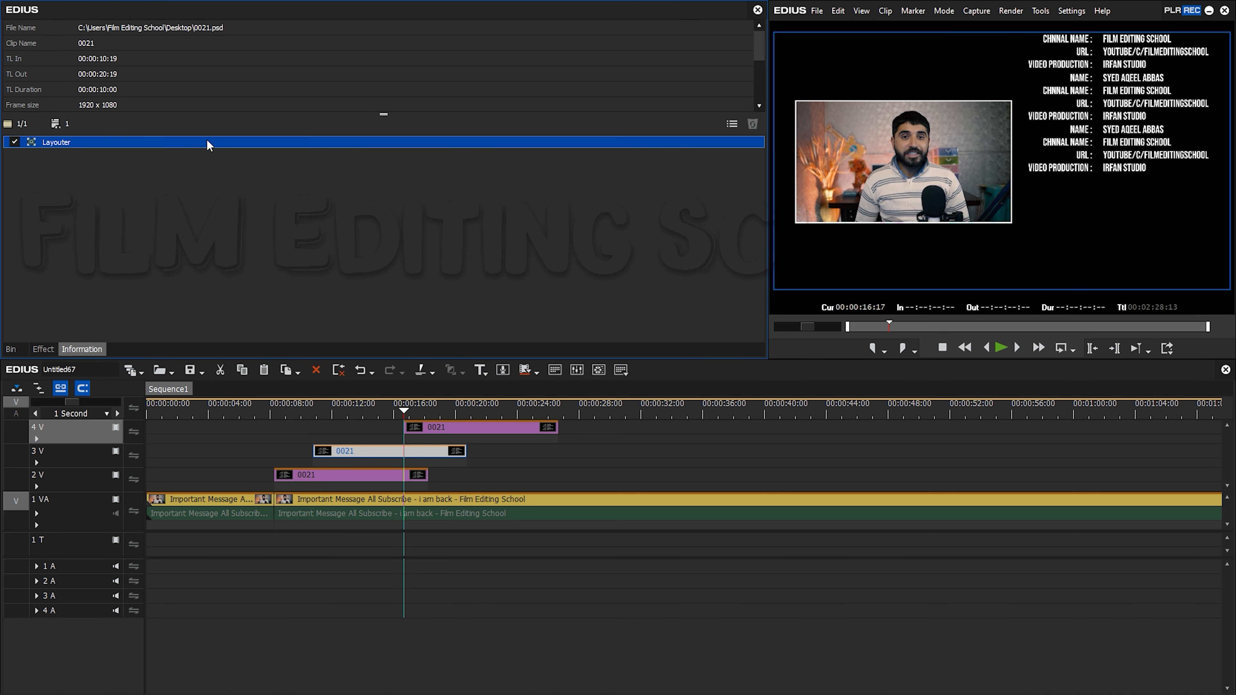
{"action": "left_click", "coordinate": [488, 426]}
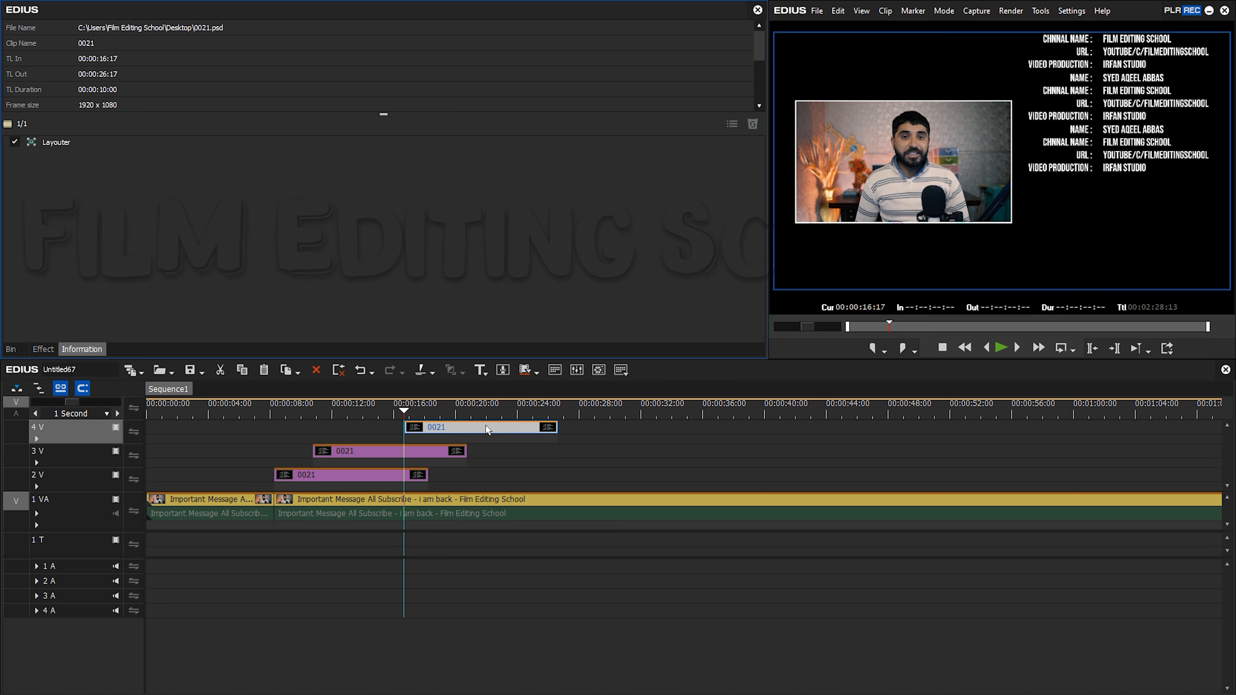
- Move the 4V credits clip to start at 00:00:13:06 and check its line spacing around 00:00:15:13
{"action": "left_click_drag", "start_coordinate": [481, 430], "coordinate": [525, 431]}
{"action": "left_click", "coordinate": [361, 413]}
{"action": "scroll", "coordinate": [399, 424], "scroll_direction": "up", "scroll_amount": 3}
{"action": "left_click", "coordinate": [492, 412]}
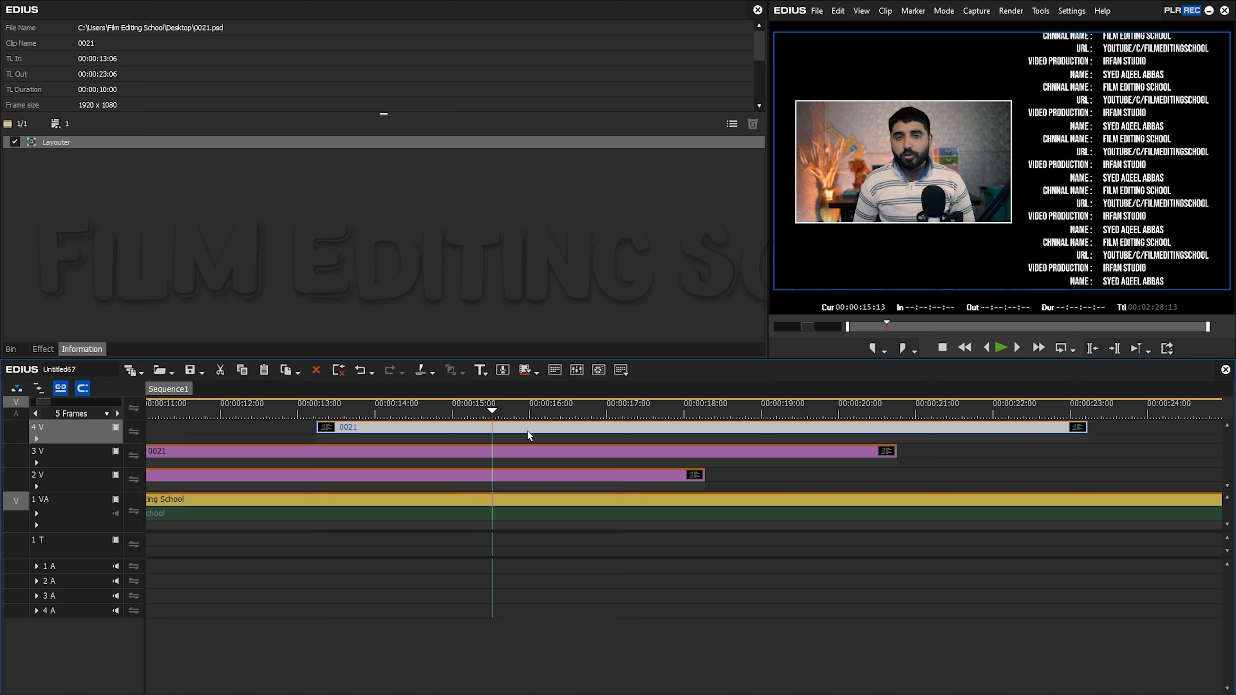
- Play the sequence from about 00:00:08:00 to review the three credits blocks rolling beside the shrinking video
{"action": "scroll", "coordinate": [904, 497], "scroll_direction": "down", "scroll_amount": 3}
{"action": "left_click_drag", "start_coordinate": [329, 414], "coordinate": [270, 415]}
{"action": "key", "text": "space"}
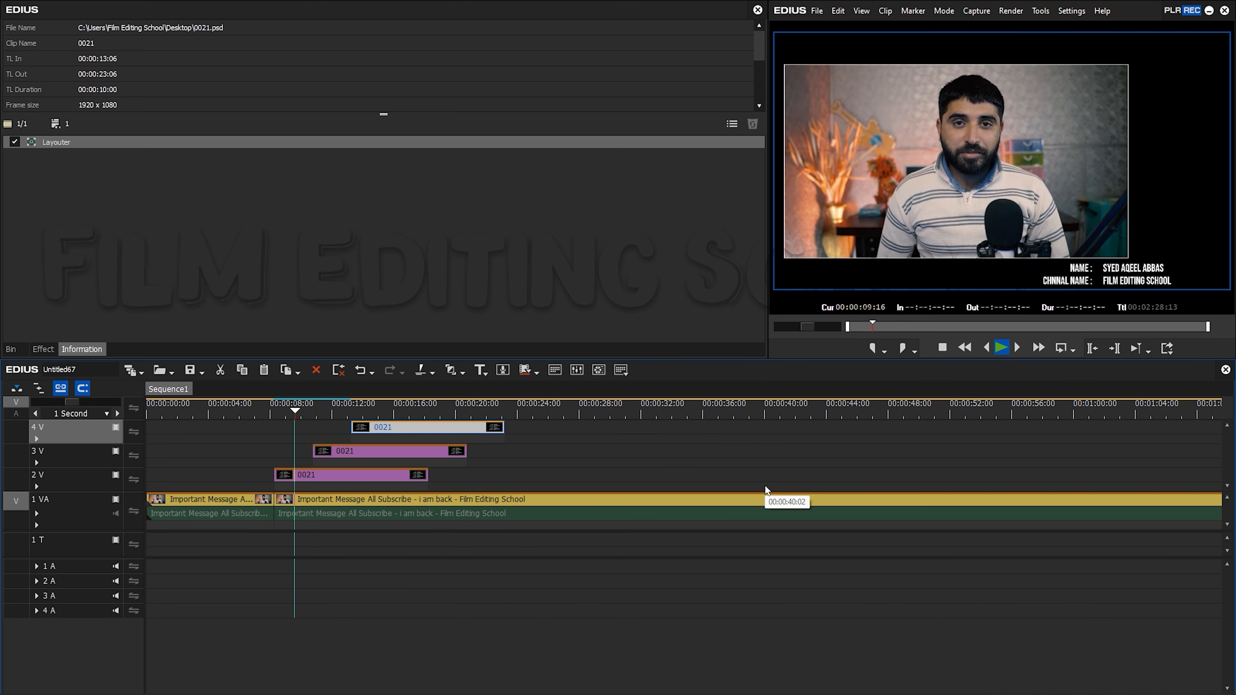